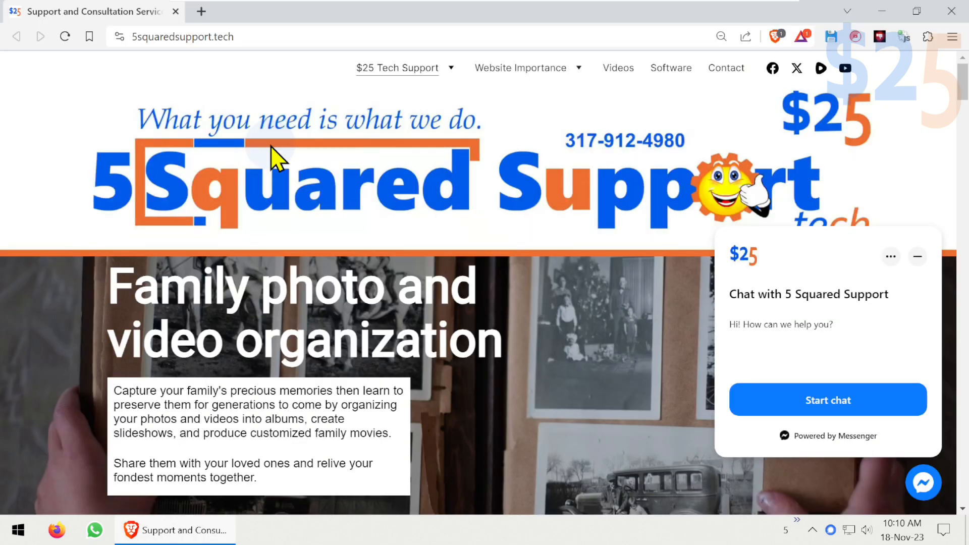
Step: Open the site's Software page and follow the VMware-player-full-17.0.2-21581411 download link
click(684, 74)
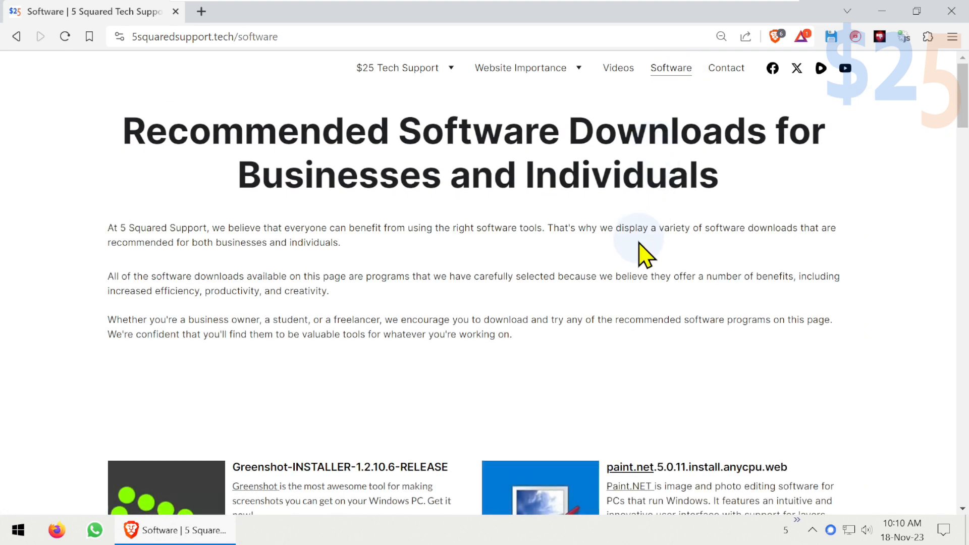
scroll(656, 348, down, 10)
scroll(656, 348, down, 6)
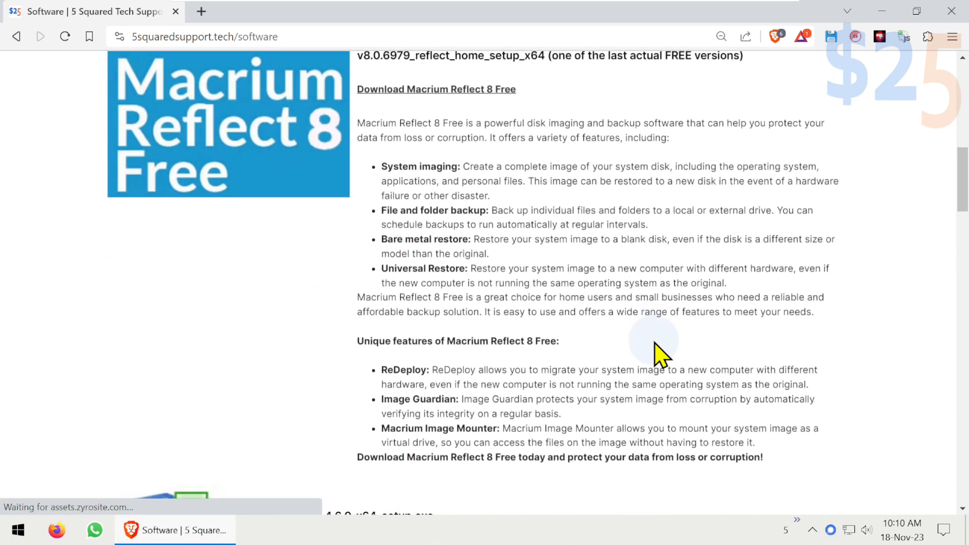
scroll(654, 341, up, 7)
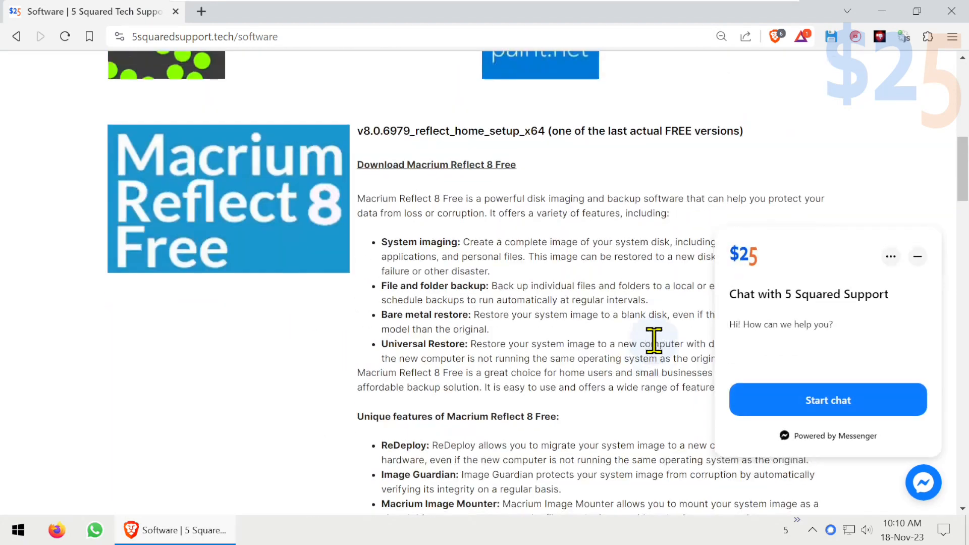
scroll(503, 334, down, 15)
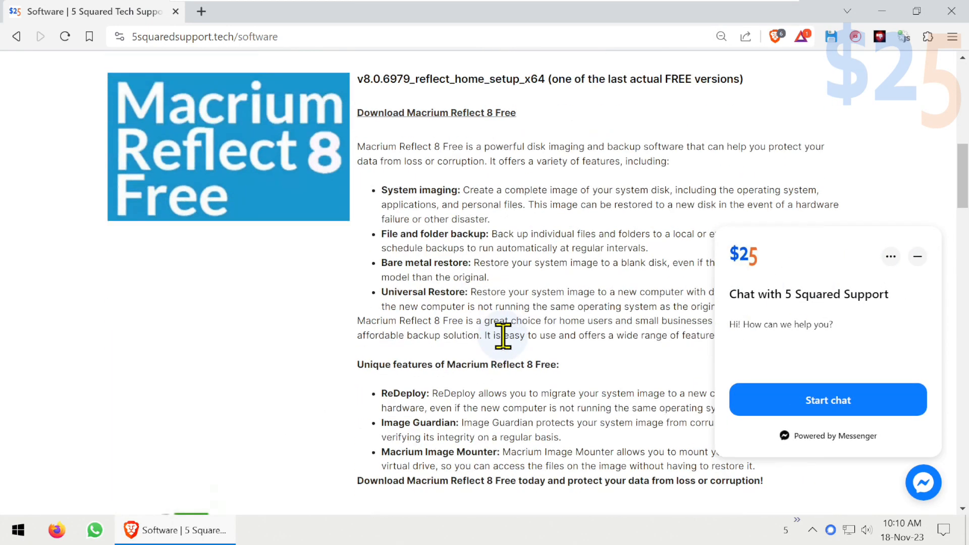
scroll(504, 335, down, 13)
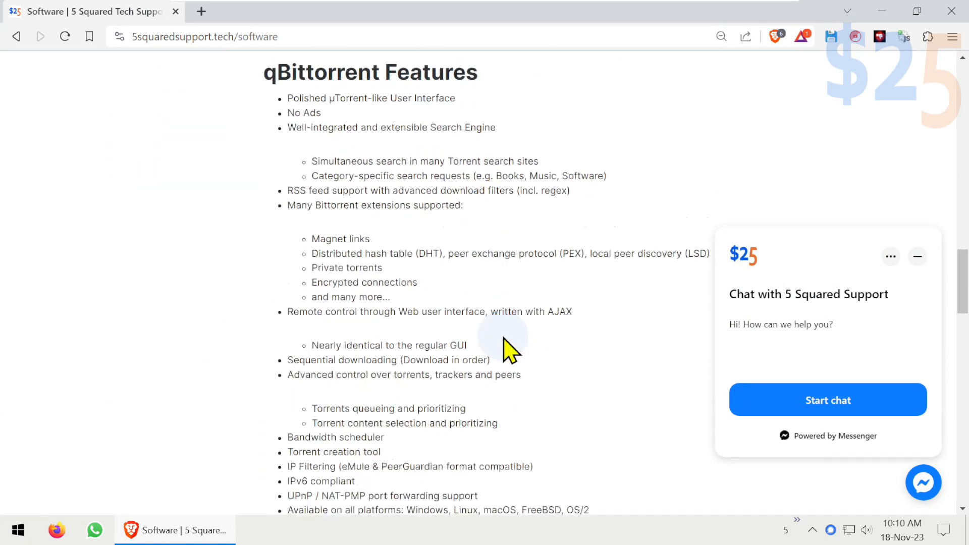
scroll(503, 348, down, 10)
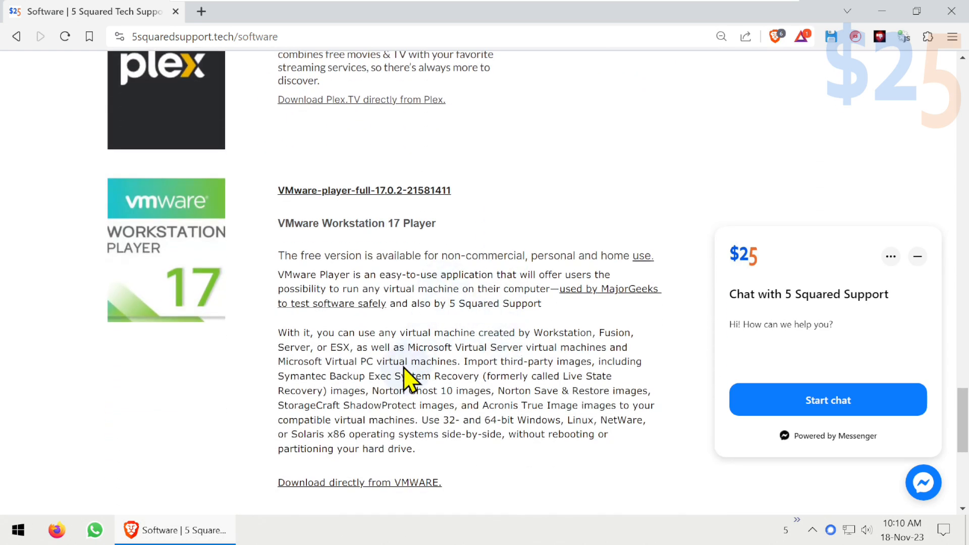
click(333, 195)
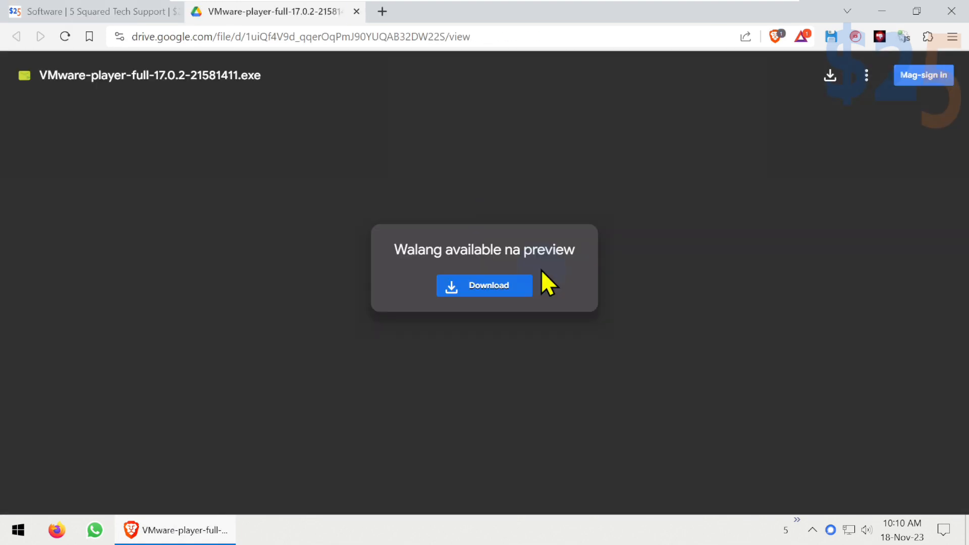
Step: Download VMware-player-full-17.0.2-21581411.exe to the Downloads folder despite the Google Drive warning and launch the installer
click(518, 286)
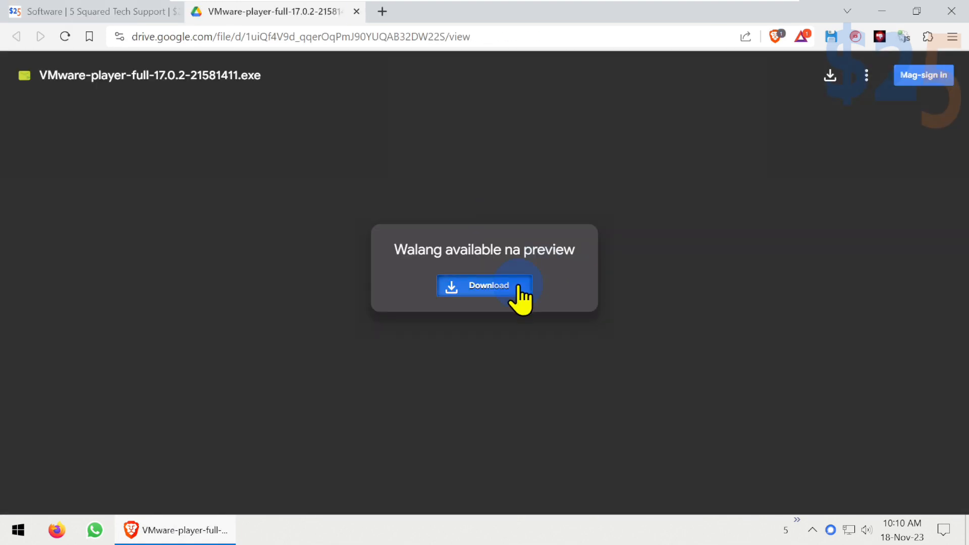
click(397, 215)
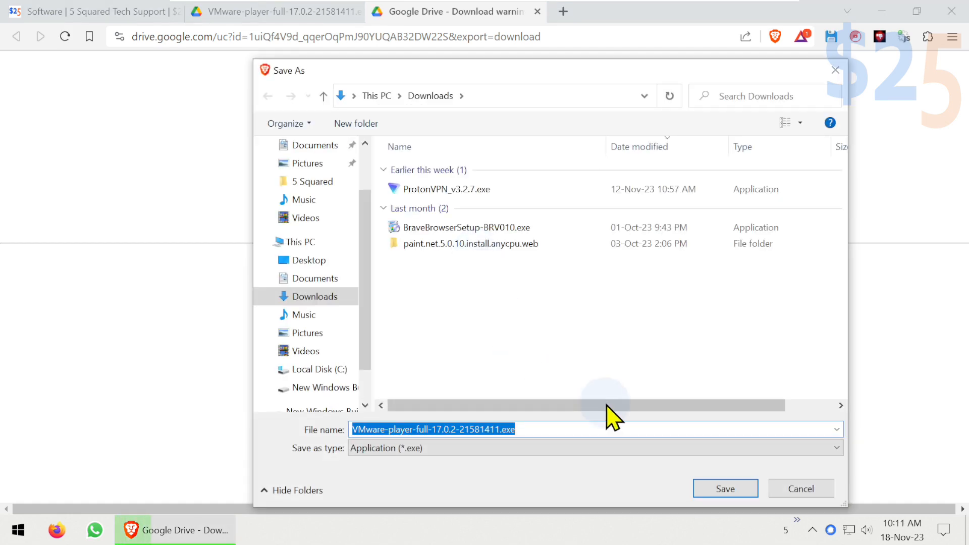
click(719, 488)
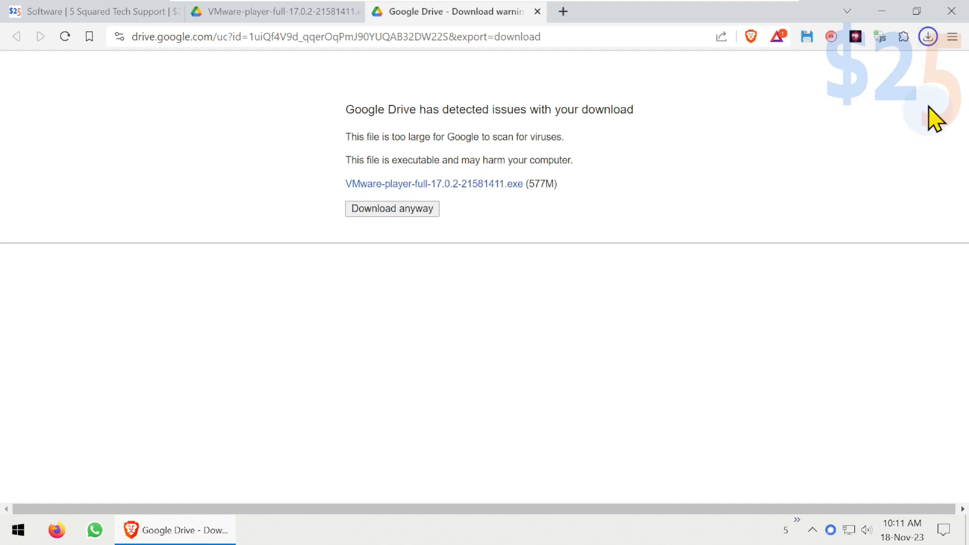
click(929, 40)
click(810, 112)
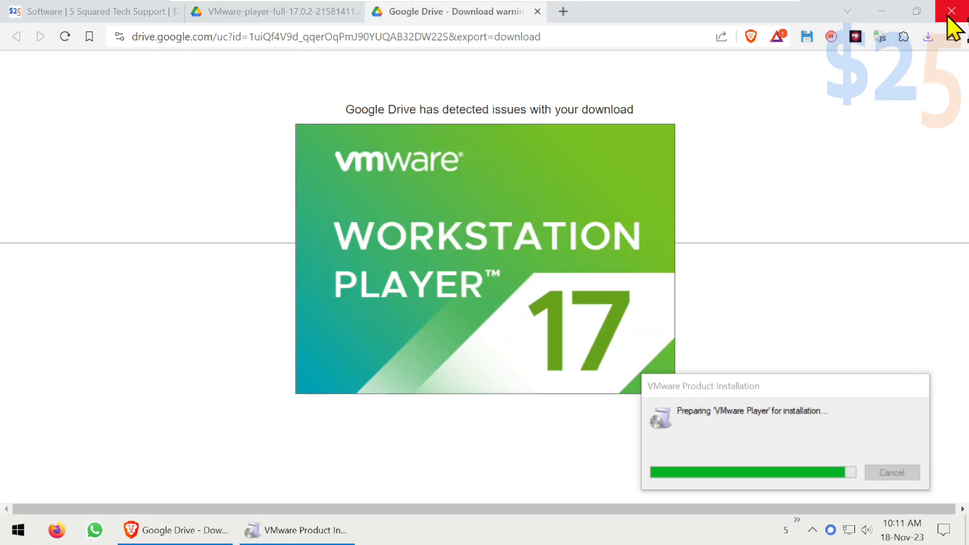
Step: Close the browser window with all its tabs, opting not to be asked again
click(951, 11)
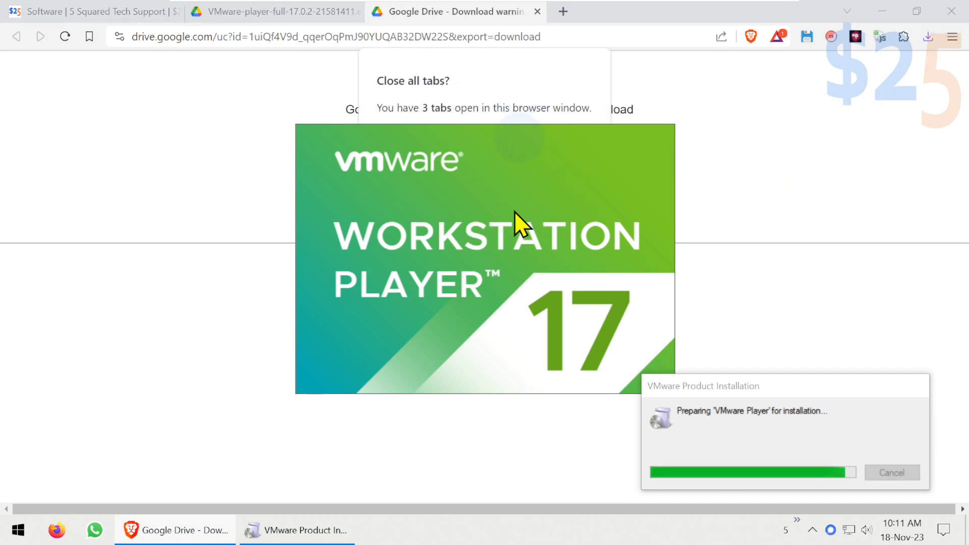
click(520, 107)
click(513, 91)
click(370, 90)
click(526, 126)
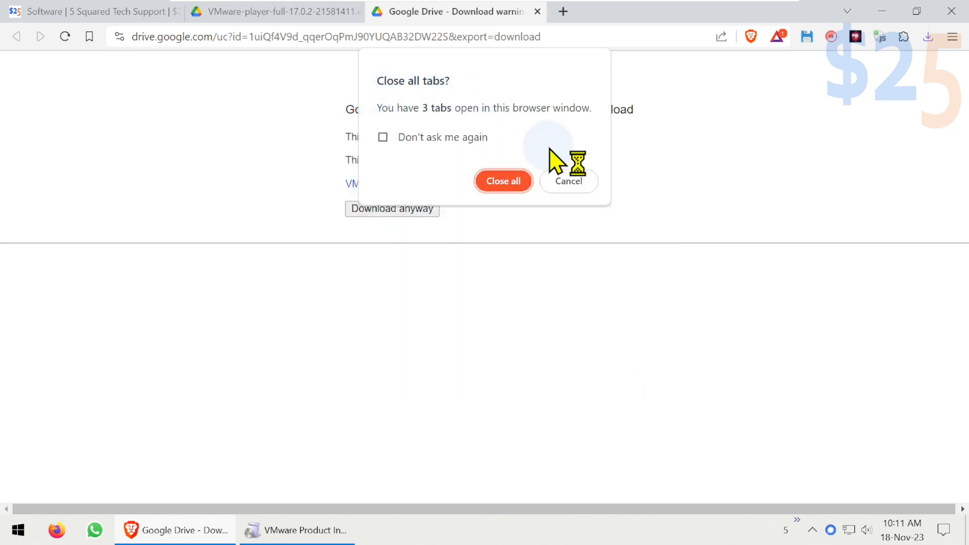
click(419, 138)
click(502, 180)
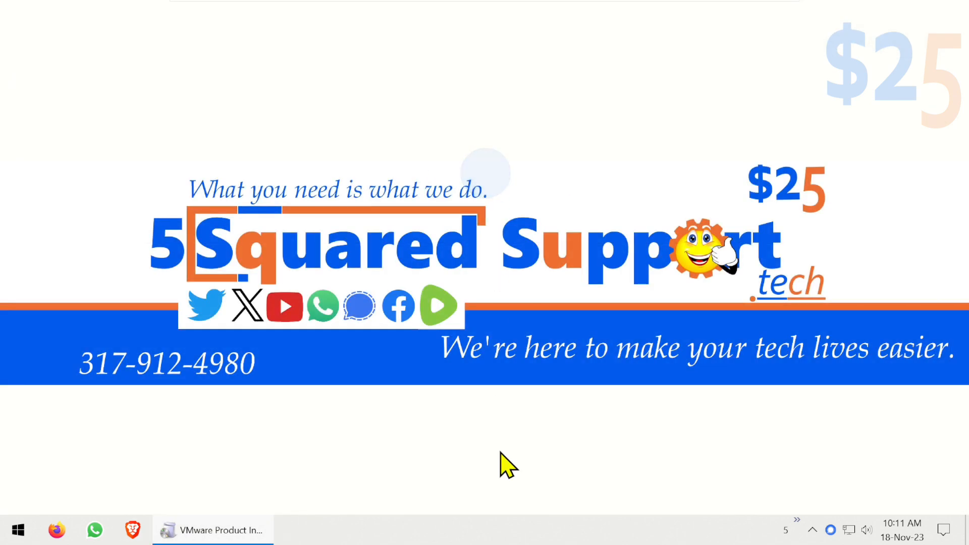
Step: Accept the VMware license agreement and keep the default install location and custom setup features
click(561, 384)
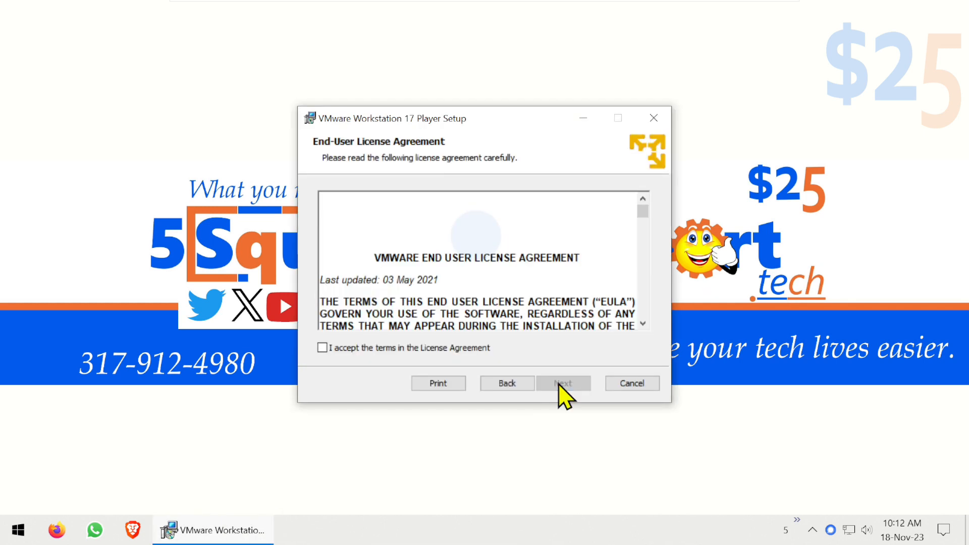
click(426, 348)
click(562, 383)
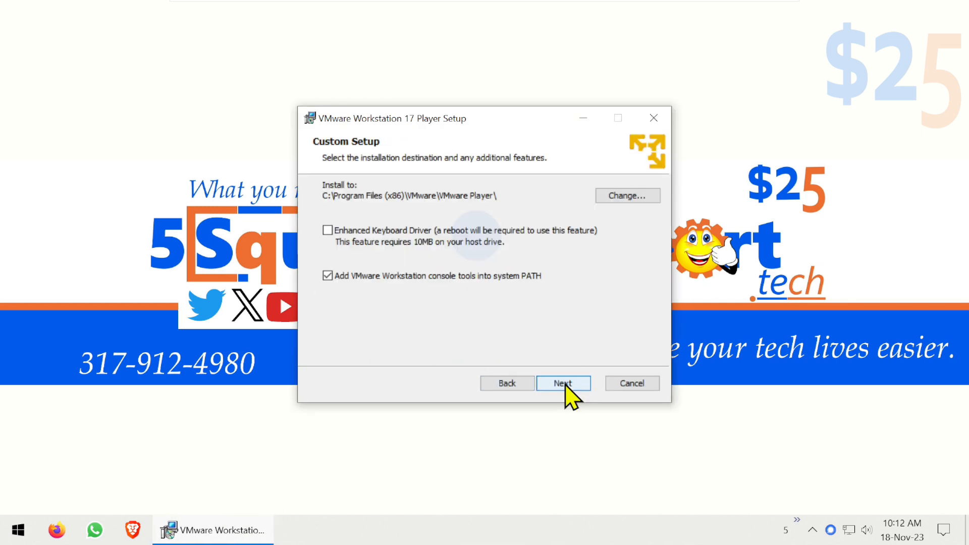
click(566, 384)
Step: Toggle the two options on the following setup page, install VMware Workstation 17 Player and finish the wizard without a license
click(380, 205)
click(365, 251)
click(580, 383)
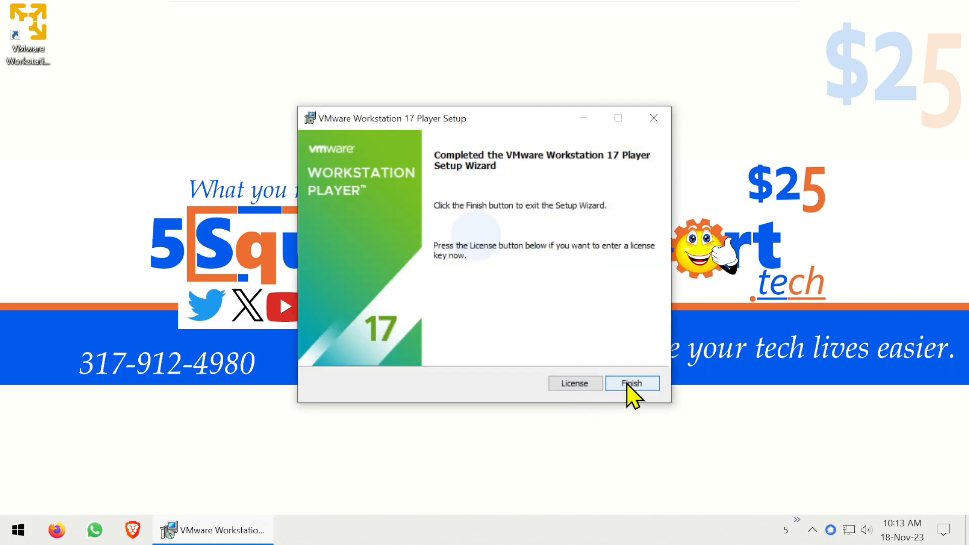
click(631, 383)
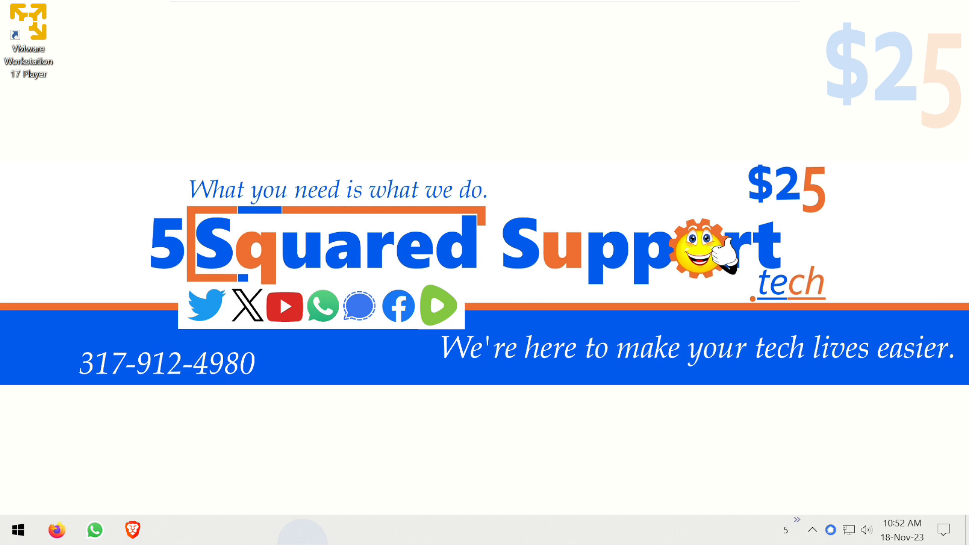
Step: Launch VMware Workstation 17 Player from its desktop shortcut and start creating a new virtual machine
right_click(13, 57)
click(169, 96)
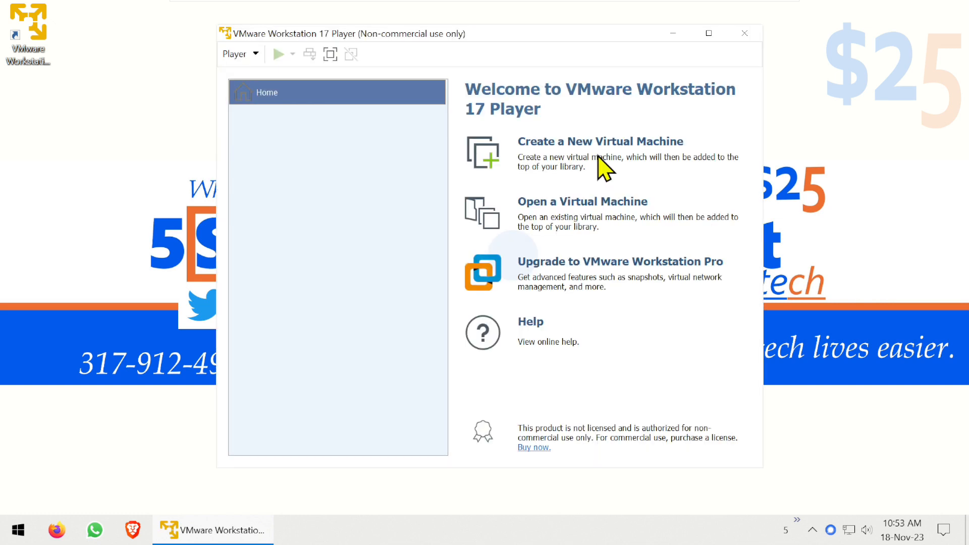
click(598, 154)
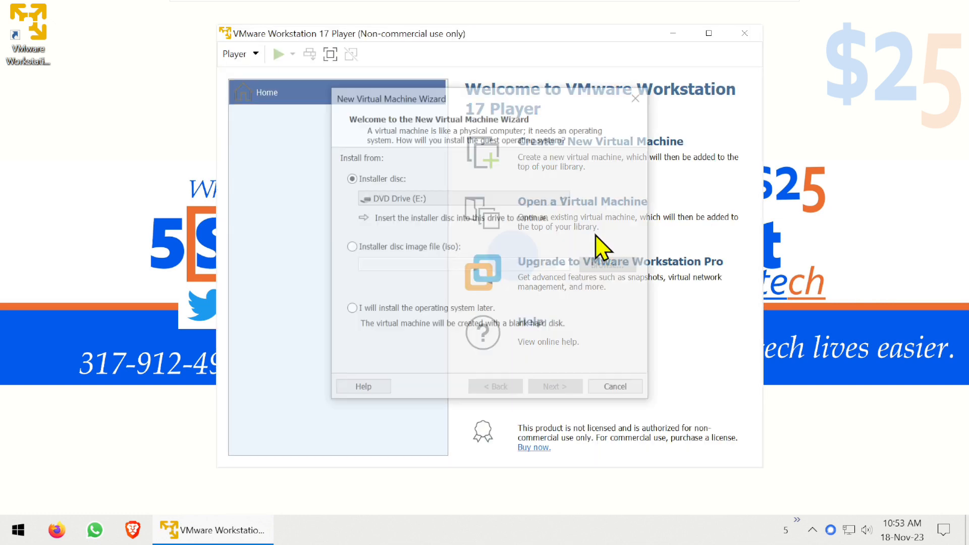
Step: Choose to install the operating system later and keep Microsoft Windows, version Windows 10 x64, as the guest
click(462, 311)
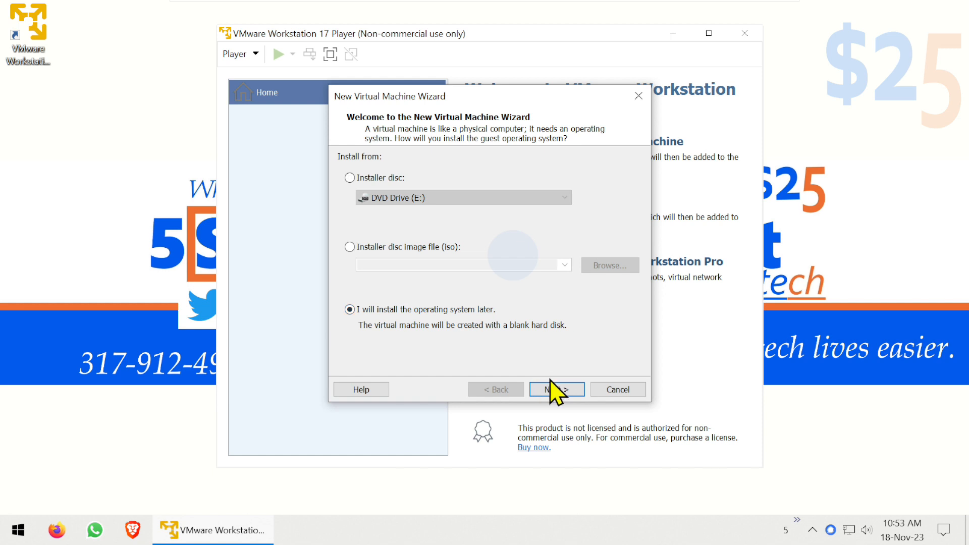
click(556, 389)
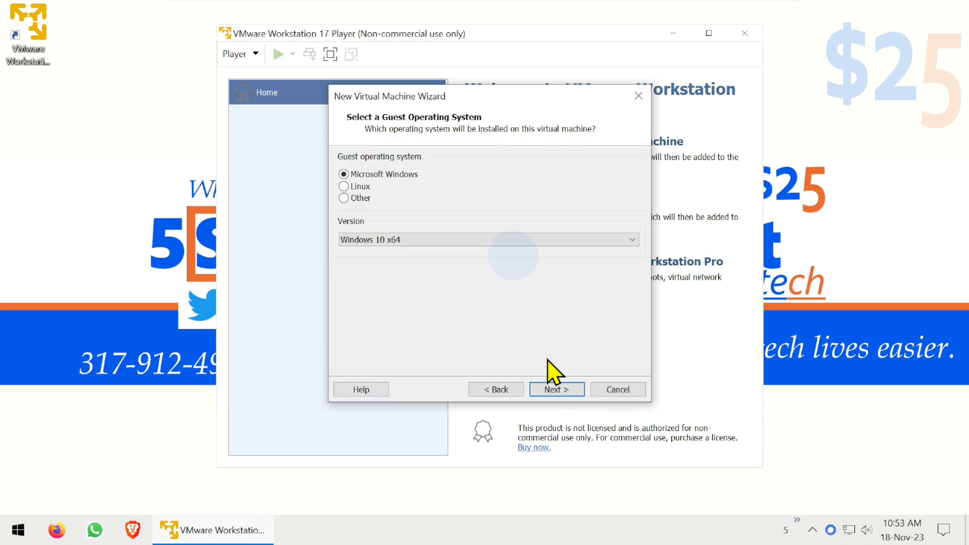
click(553, 390)
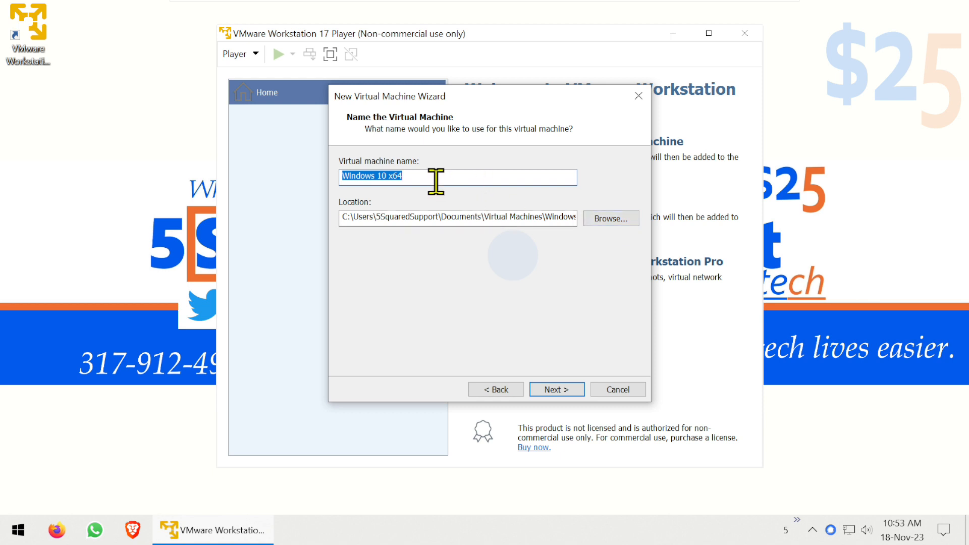
Step: Name the virtual machine Windows 10, keep the 60 GB disk split into multiple files, and create the machine
key(BackSpace)
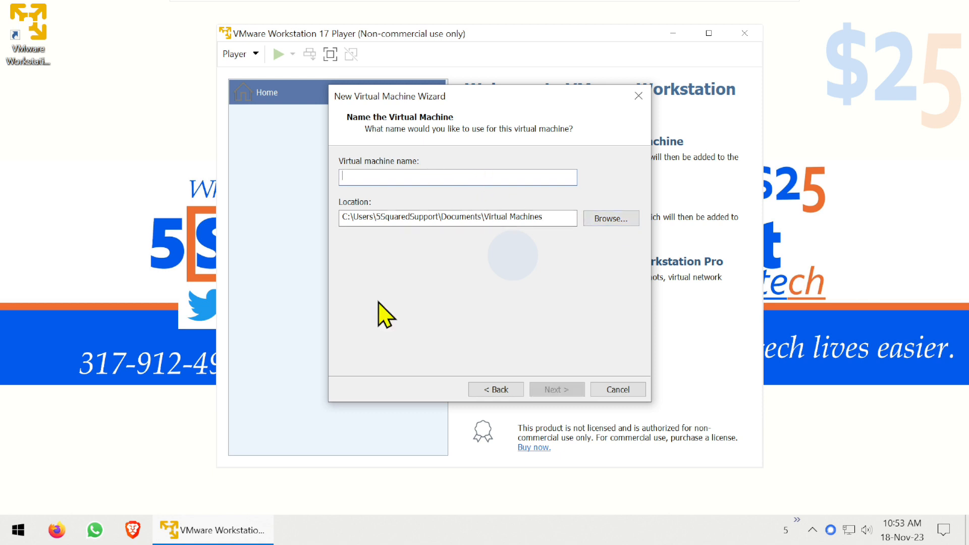
text(Windows 10)
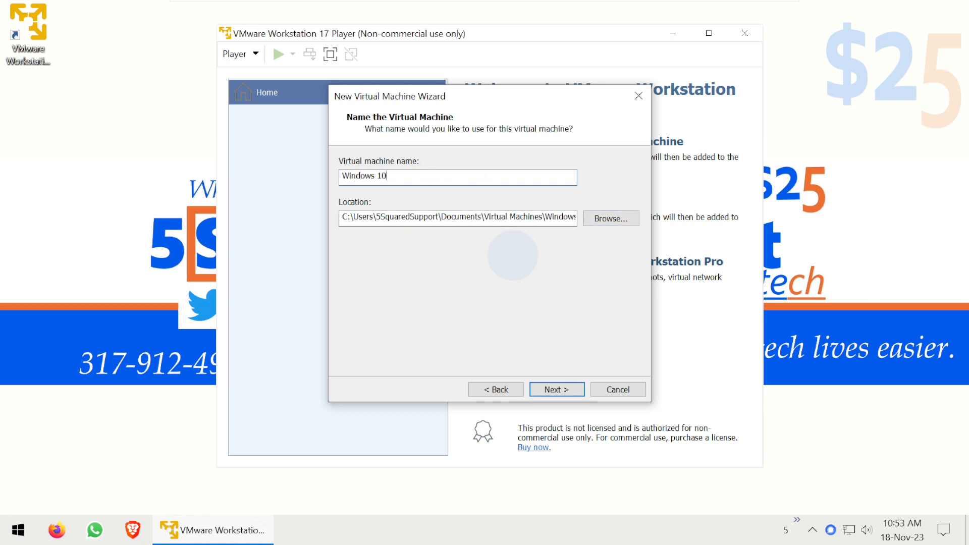
key(Return)
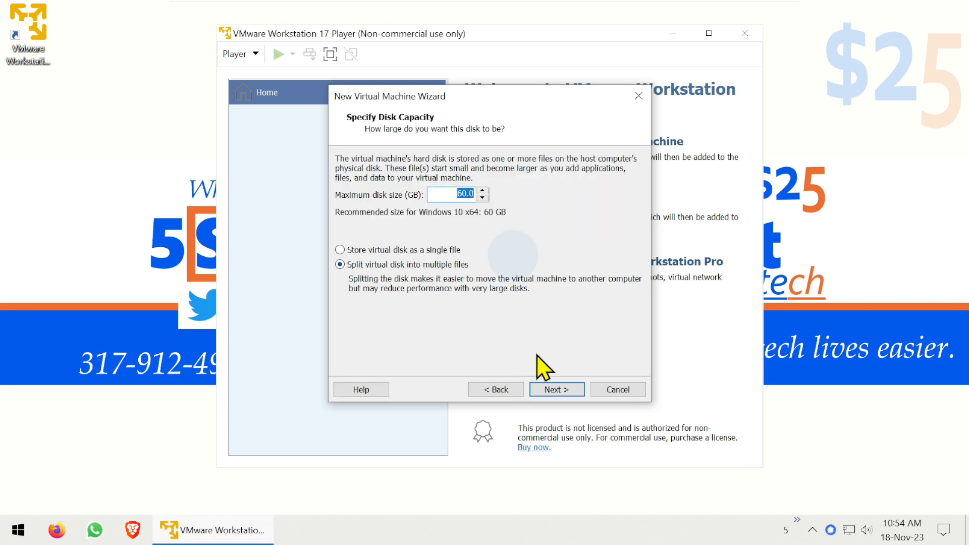
click(557, 390)
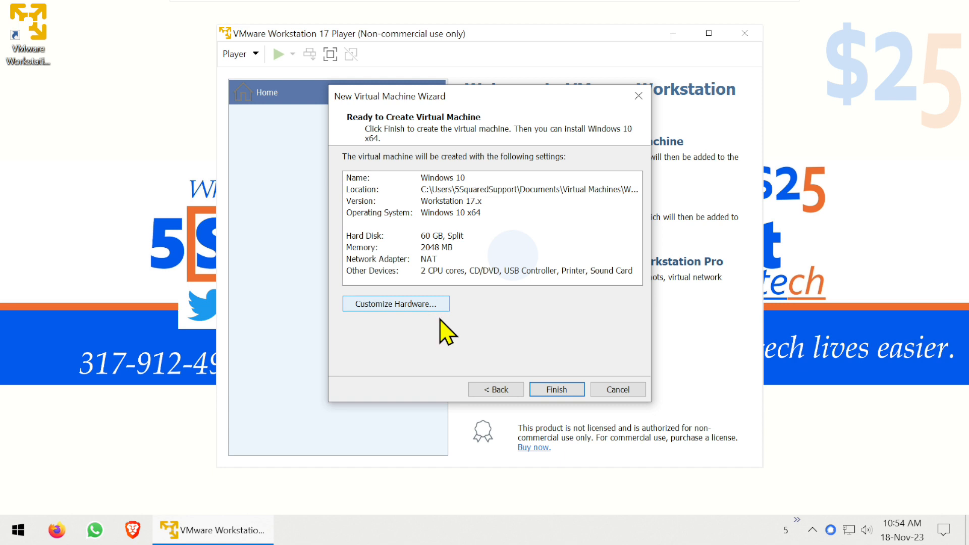
click(546, 389)
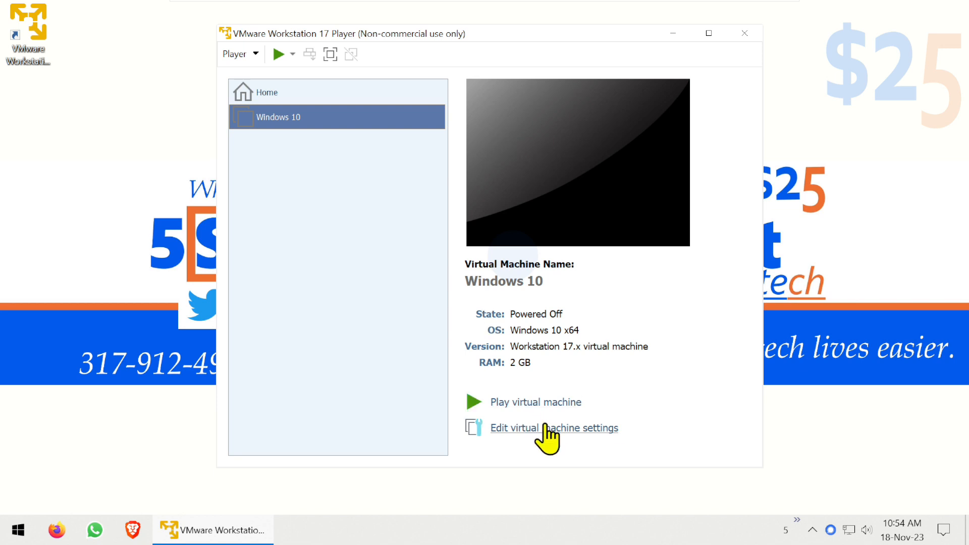
Step: In the Windows 10 virtual machine's settings, set the memory to 8 GB and the processor cores to 3
click(545, 426)
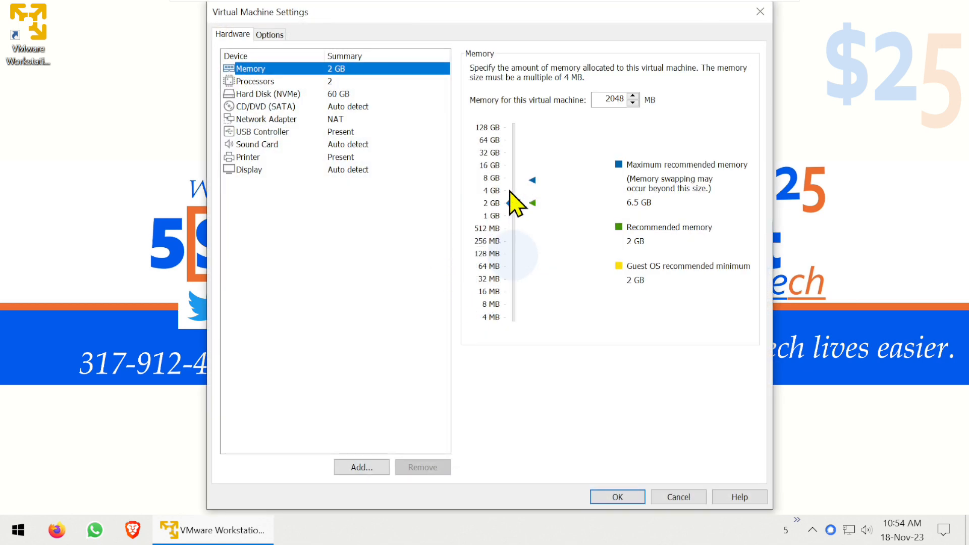
click(512, 184)
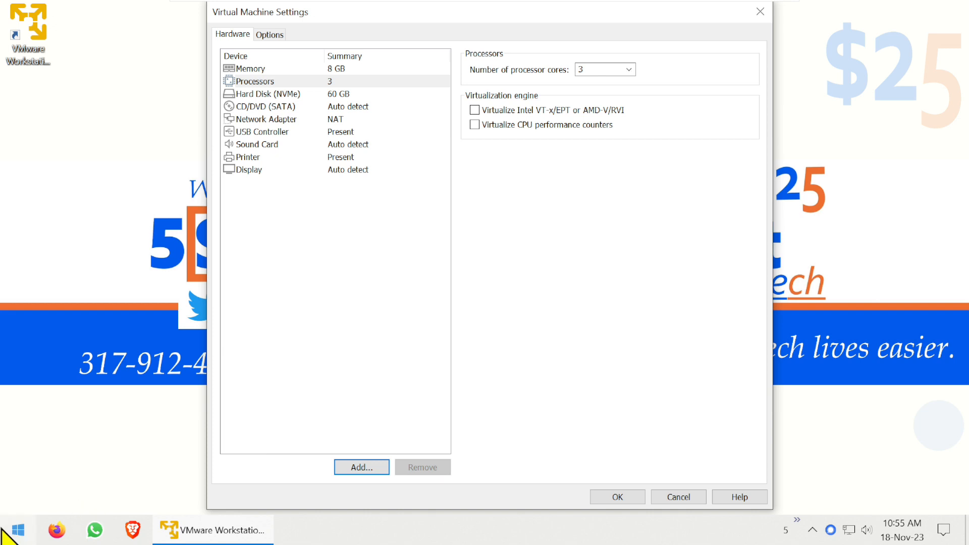
Step: Check the disk number of the removable ESD-ISO (D:) drive in Windows Disk Management, and close it
right_click(16, 536)
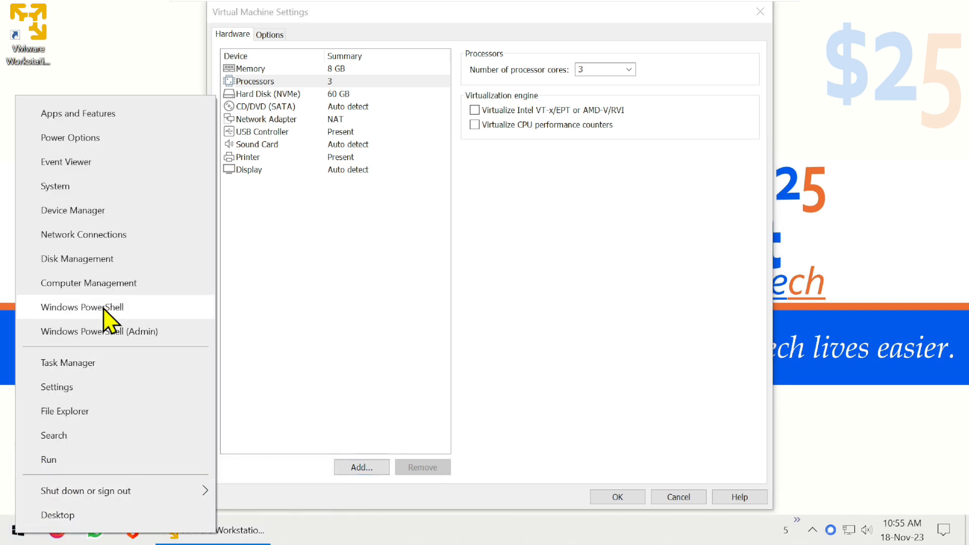
click(107, 260)
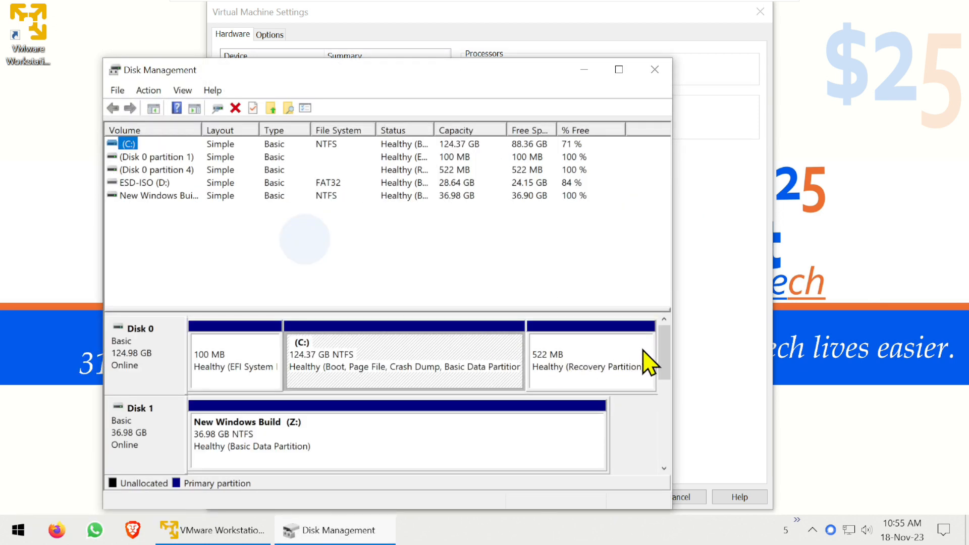
drag(661, 349, 649, 404)
click(158, 364)
click(214, 371)
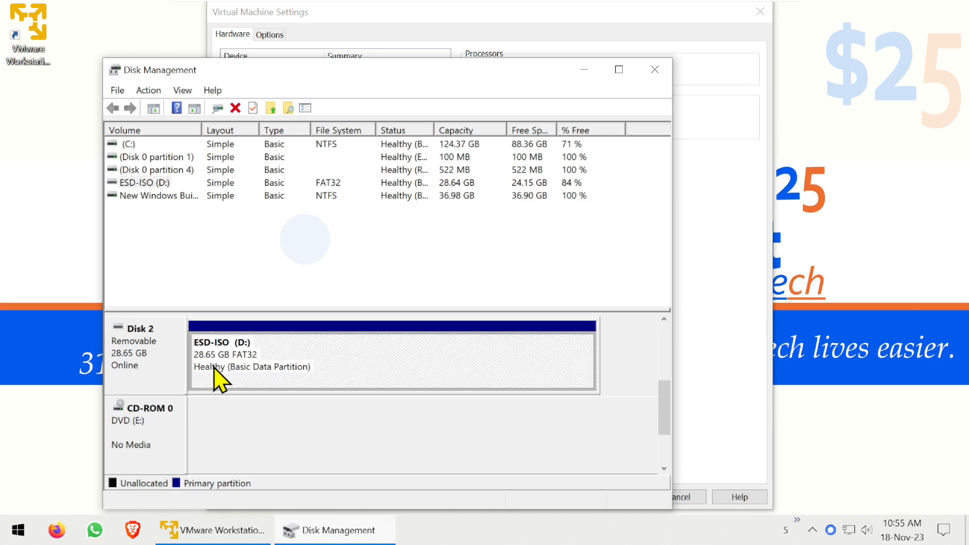
click(656, 70)
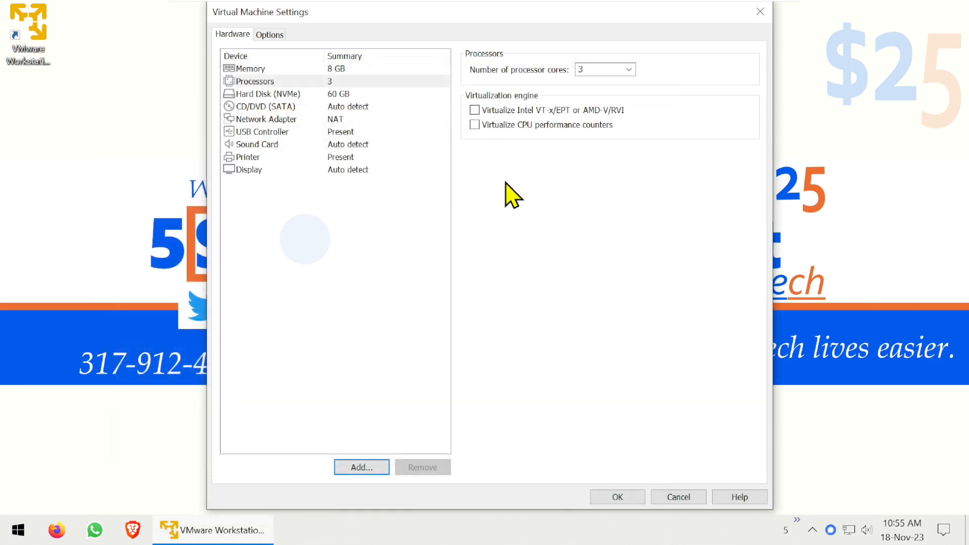
click(376, 463)
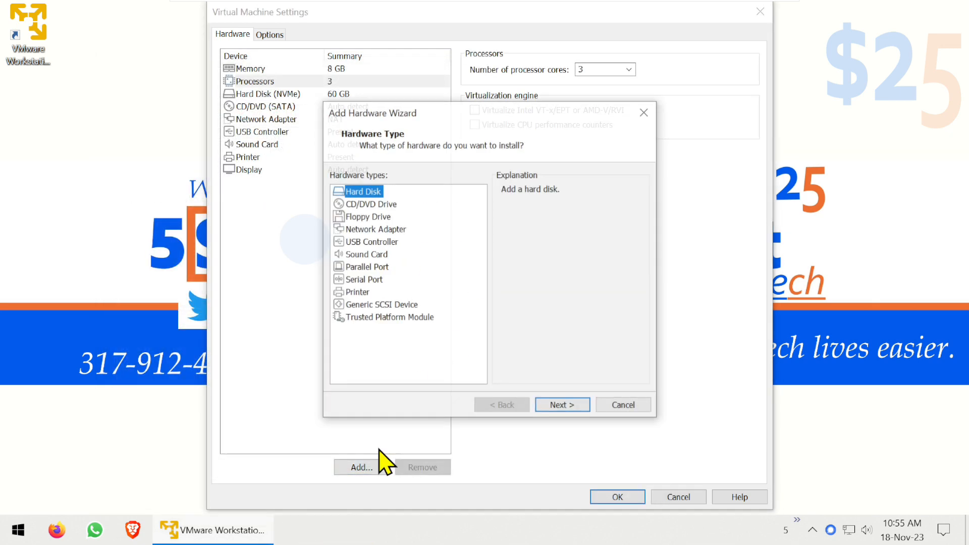
click(562, 406)
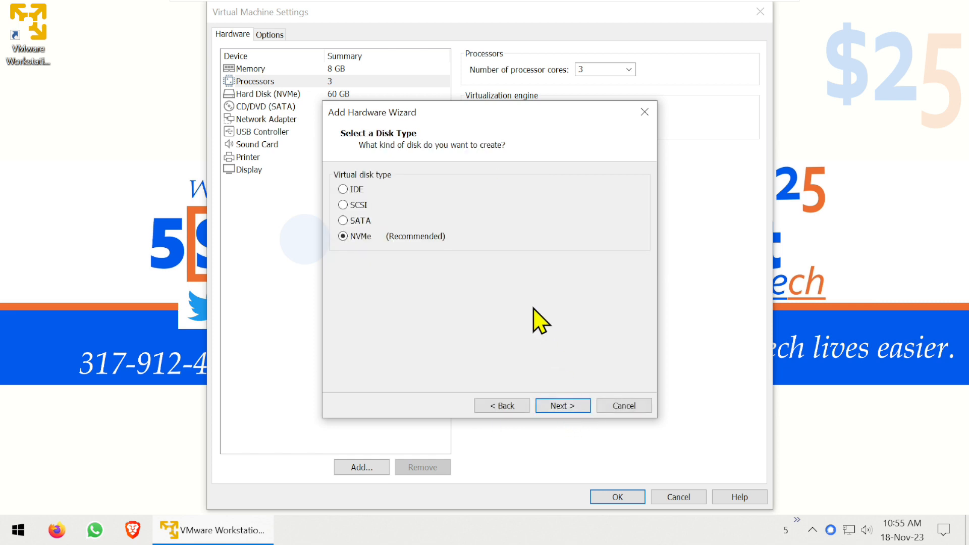
click(556, 406)
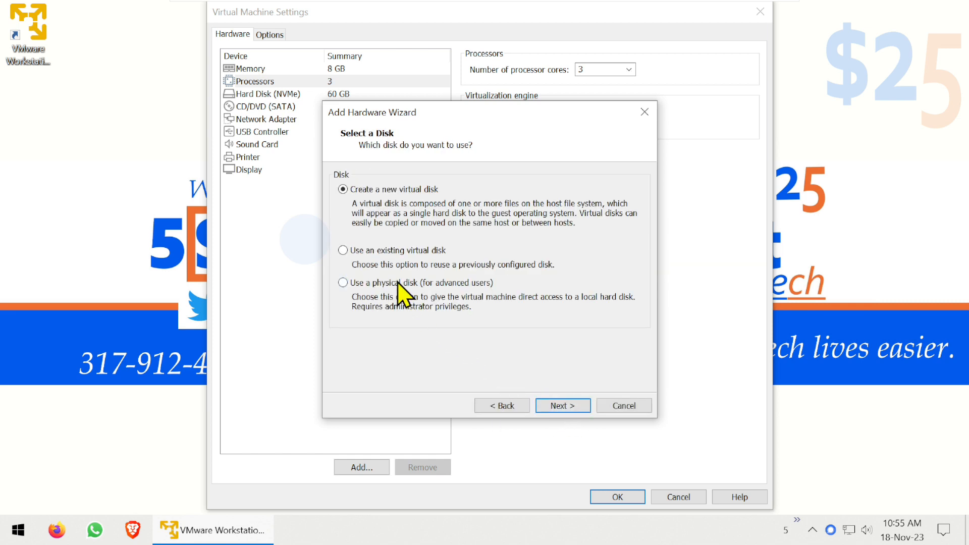
click(569, 405)
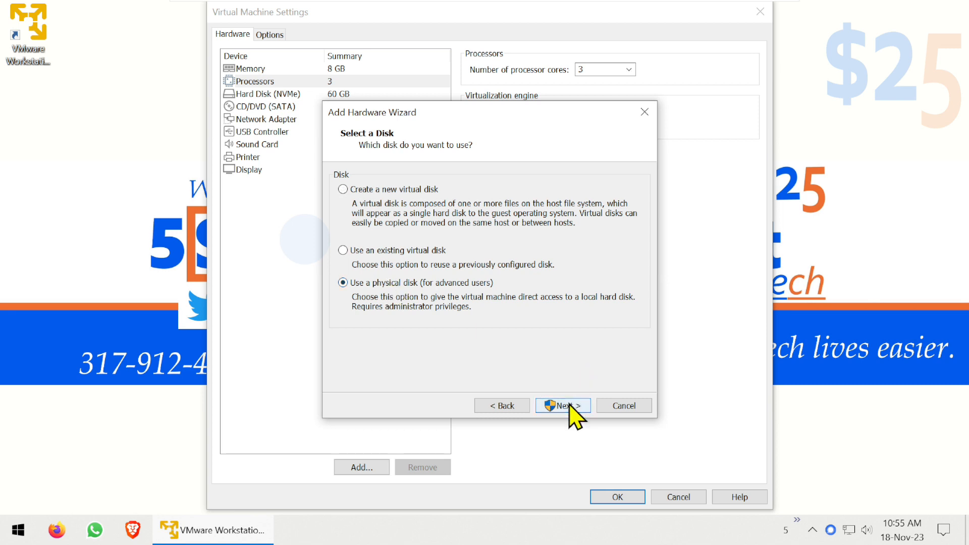
click(396, 251)
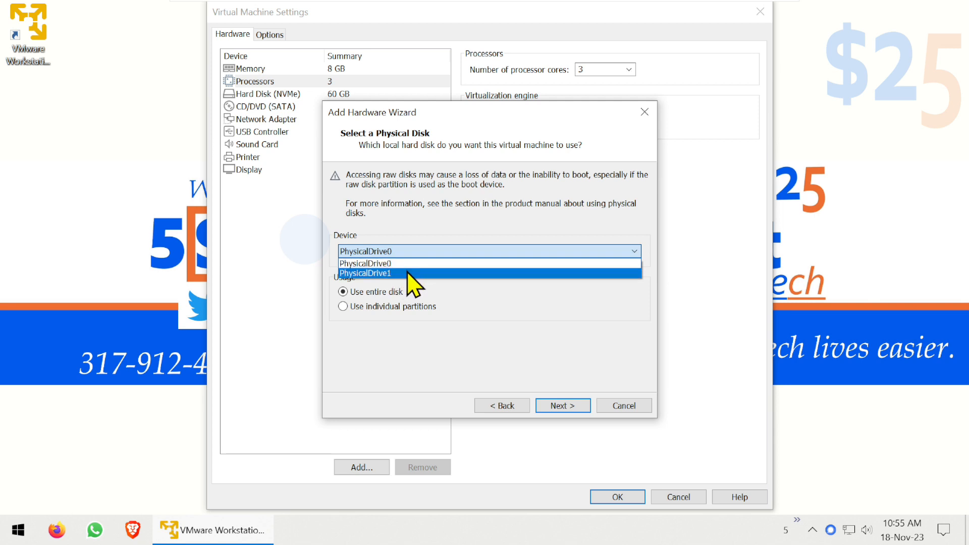
click(484, 308)
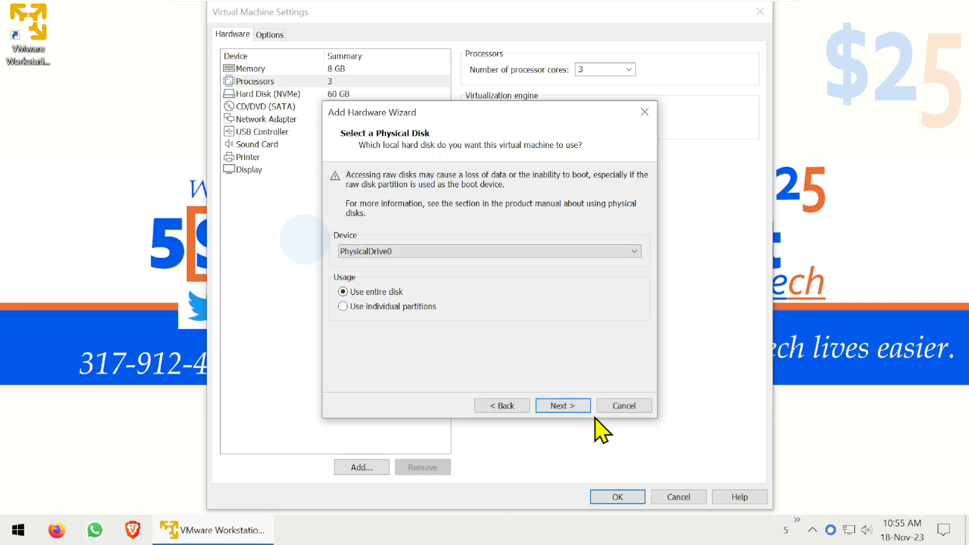
click(618, 408)
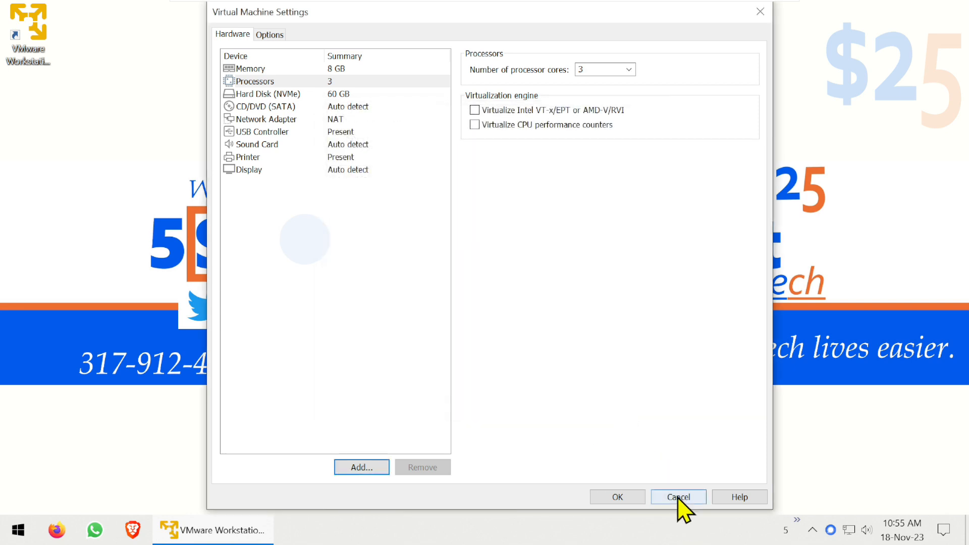
click(676, 498)
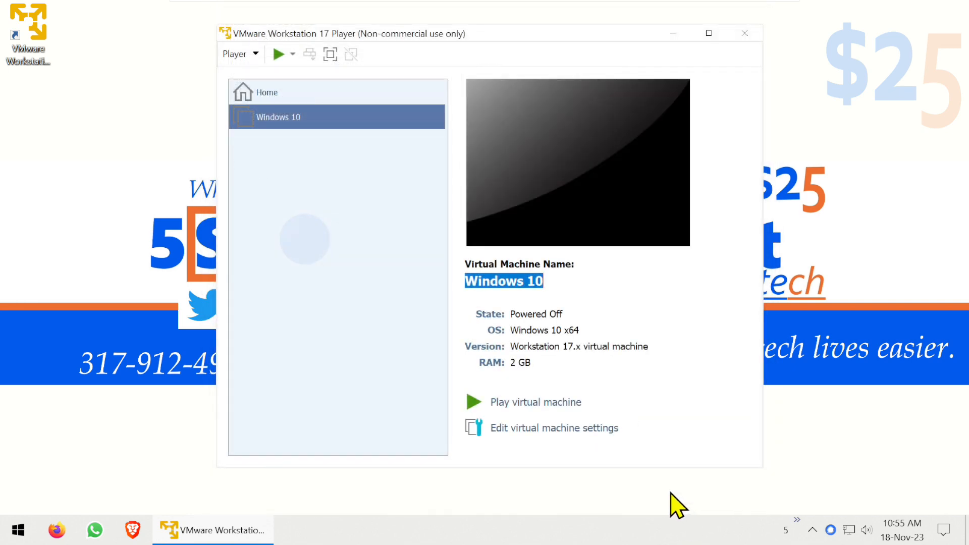
Step: Close VMware Workstation 17 Player, relaunch it as administrator, and move its window to the middle of the desktop
click(744, 33)
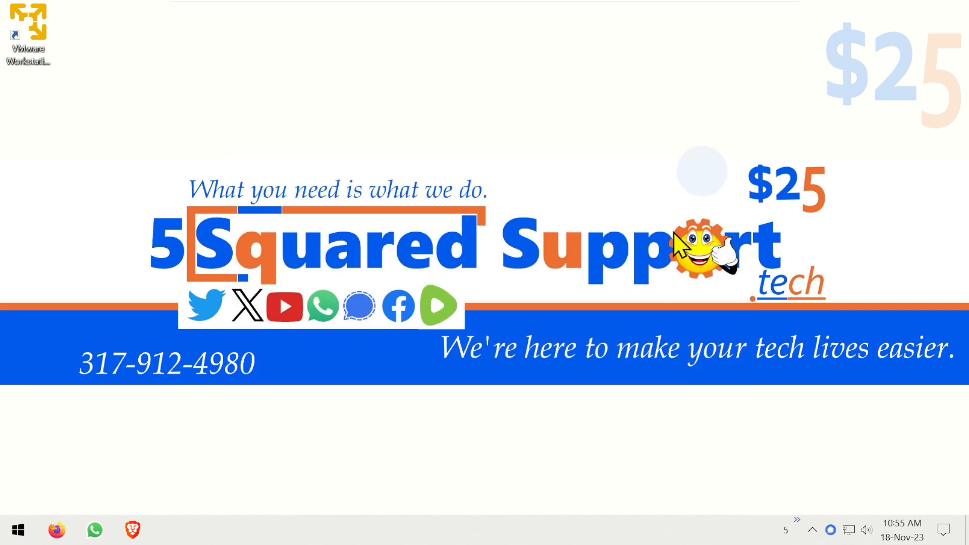
right_click(25, 58)
click(133, 103)
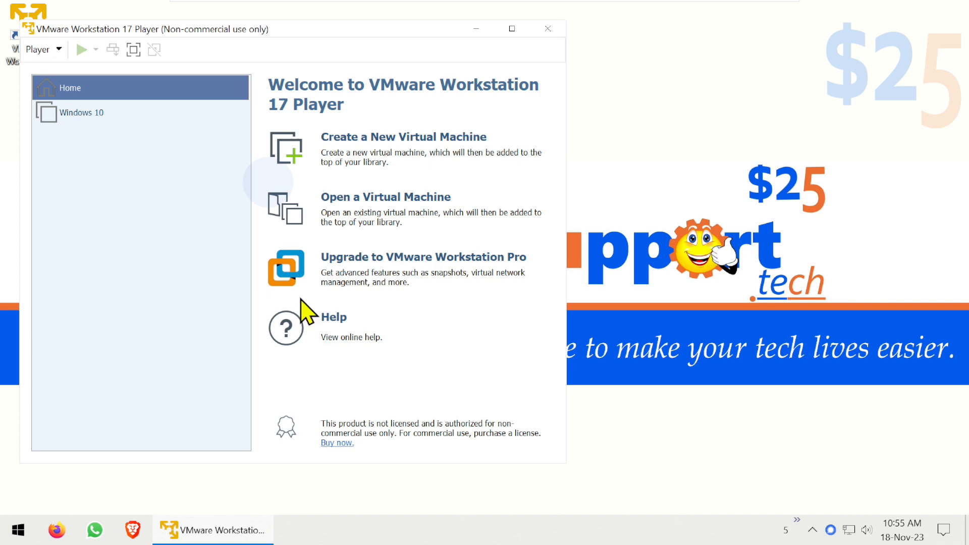
drag(311, 28, 527, 45)
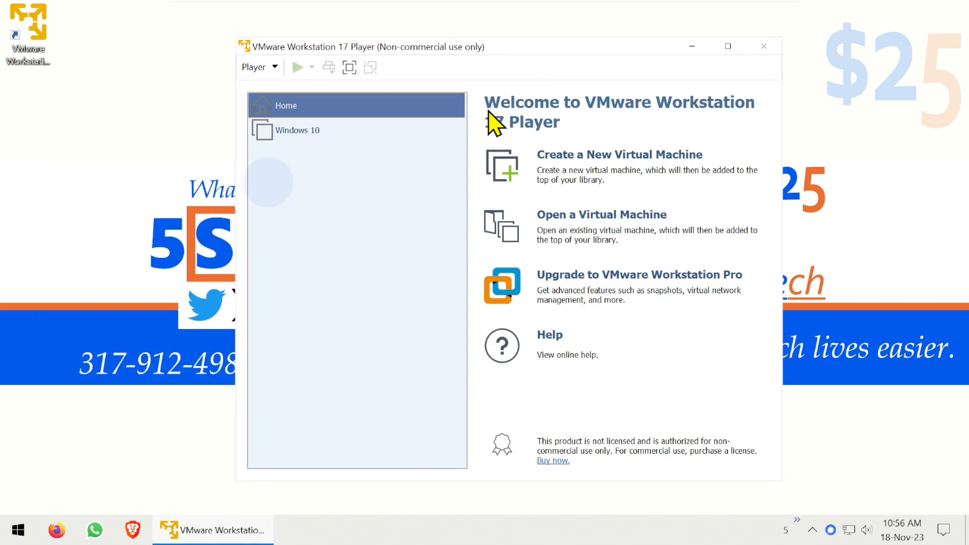
Step: In the Windows 10 virtual machine's settings, set the memory to 8 GB and keep 2 processor cores
click(299, 132)
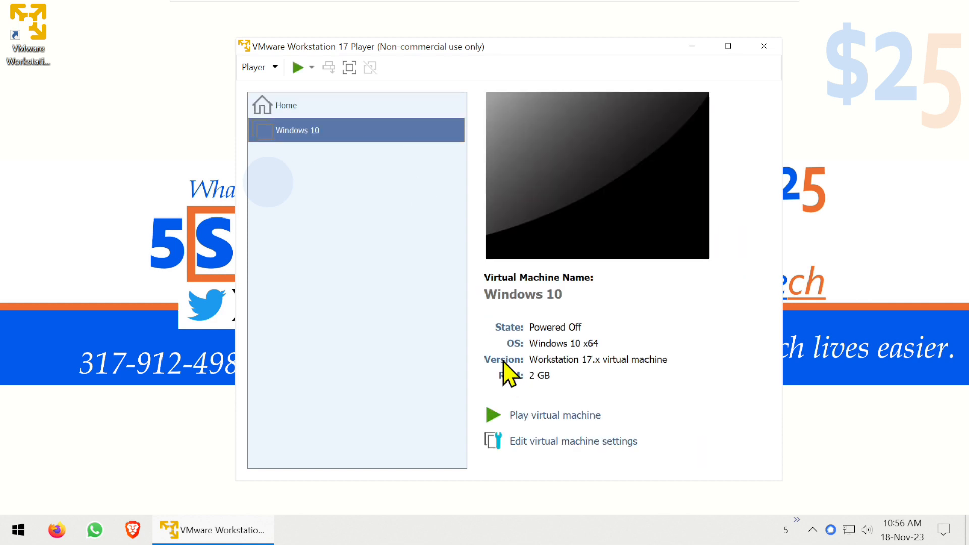
click(608, 442)
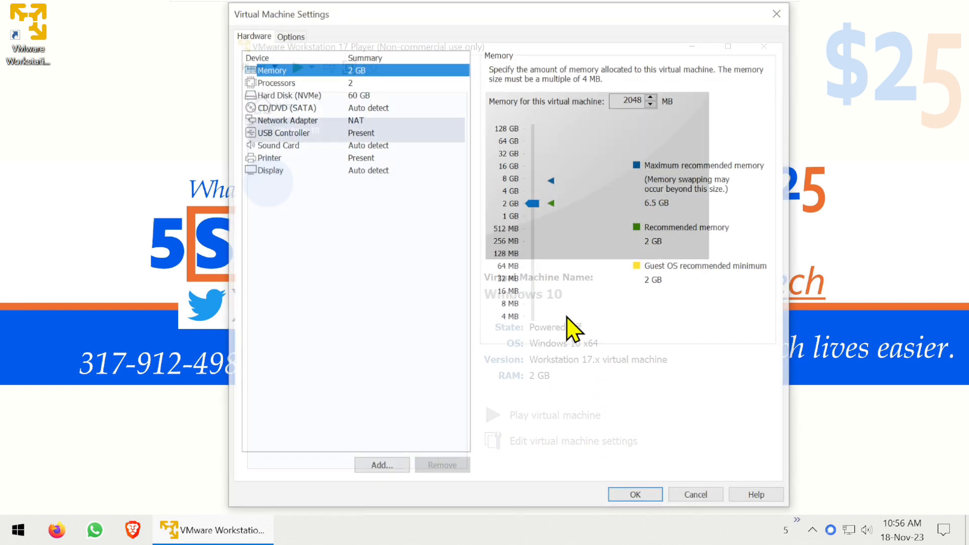
drag(536, 203, 535, 179)
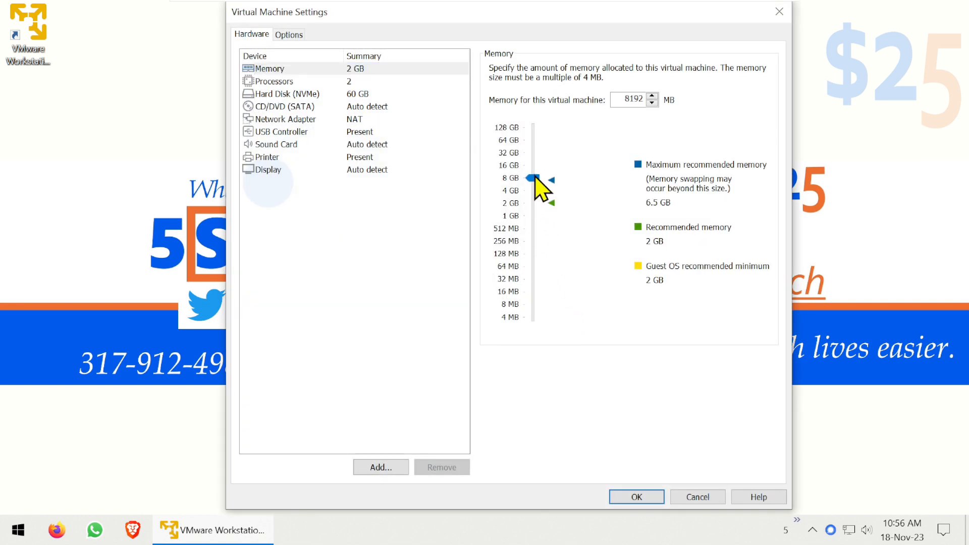
click(356, 82)
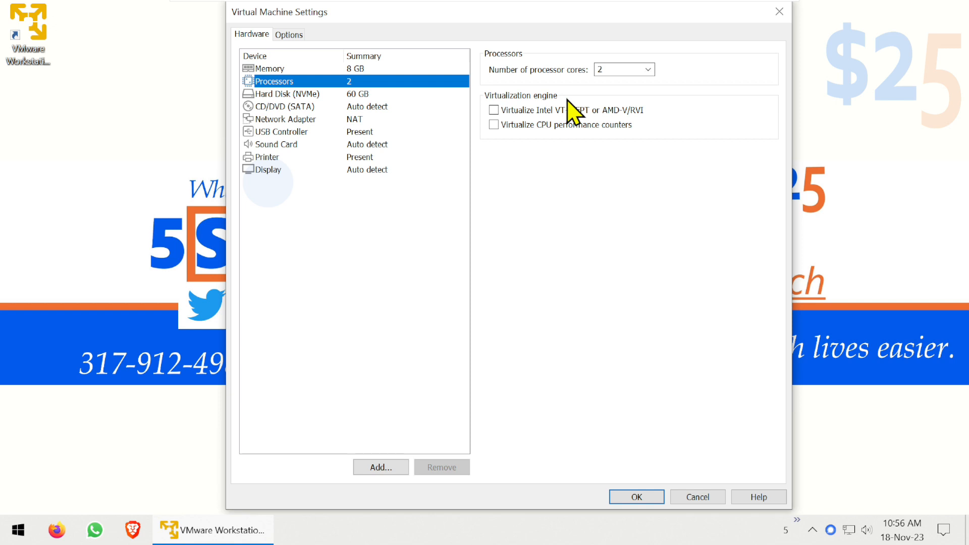
click(644, 71)
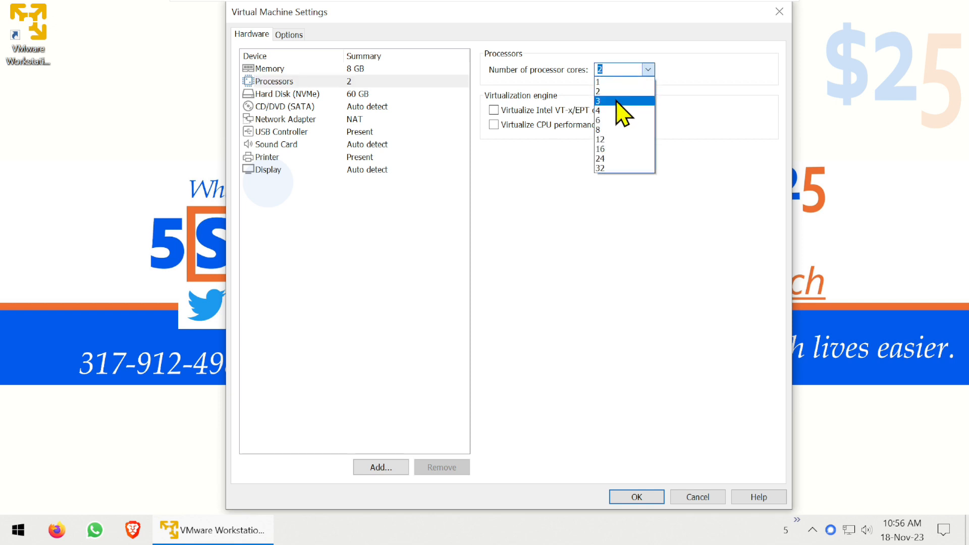
click(614, 92)
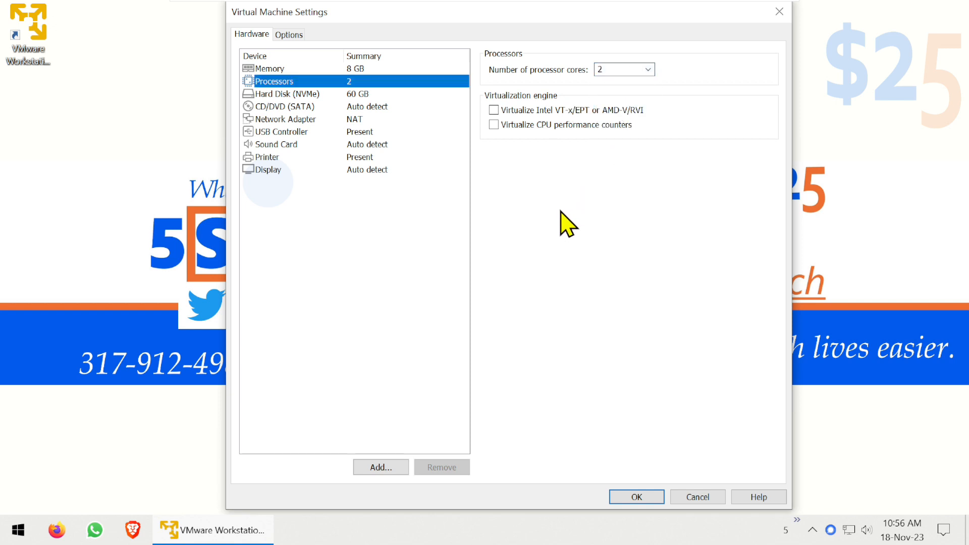
Step: Add an NVMe hard disk that uses the entire physical disk PhysicalDrive2, with disk file Windows 10-0.vmdk, and save the machine settings
click(364, 468)
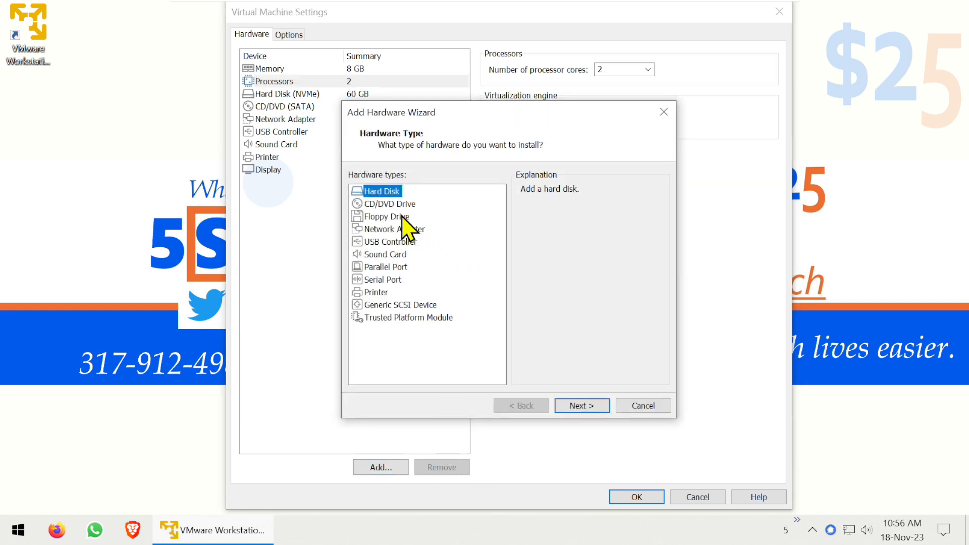
click(567, 404)
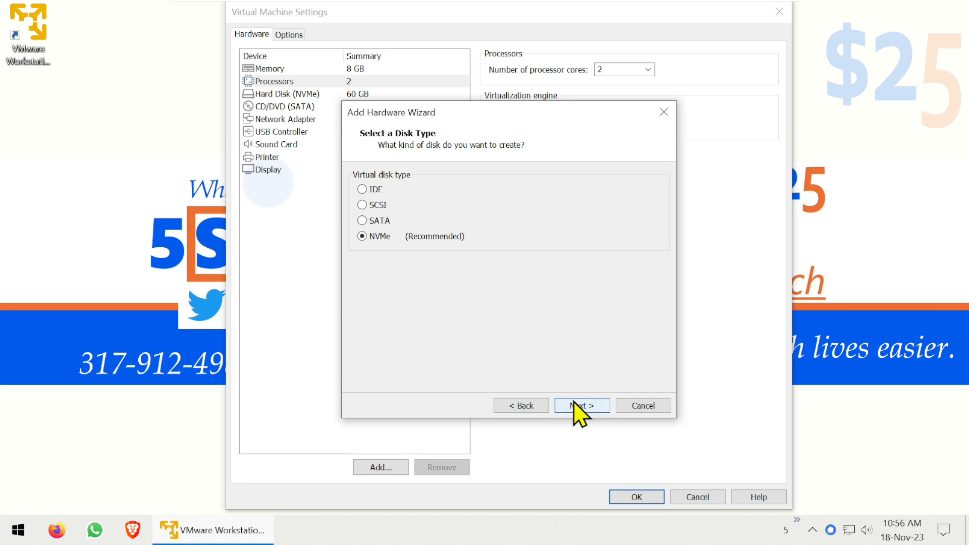
click(576, 406)
click(427, 284)
click(584, 404)
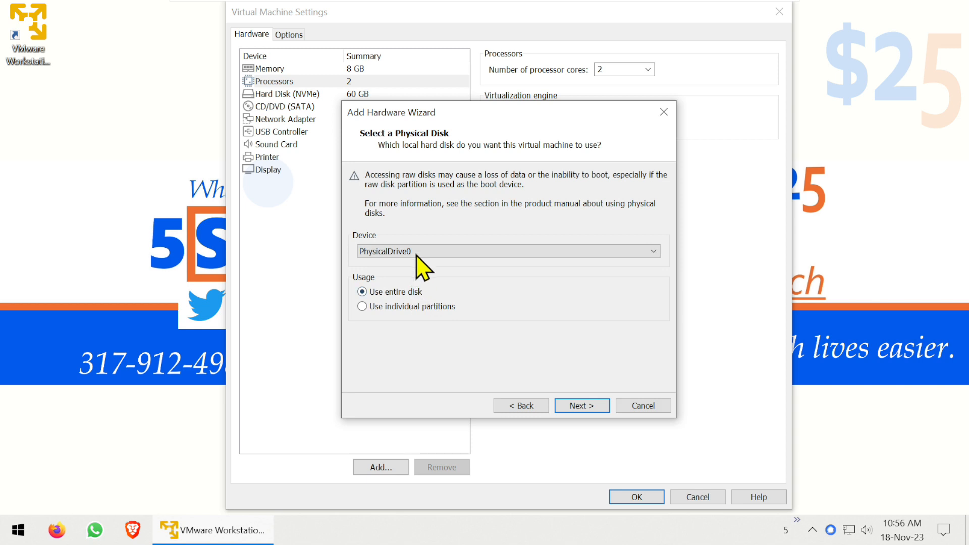
click(417, 256)
click(417, 283)
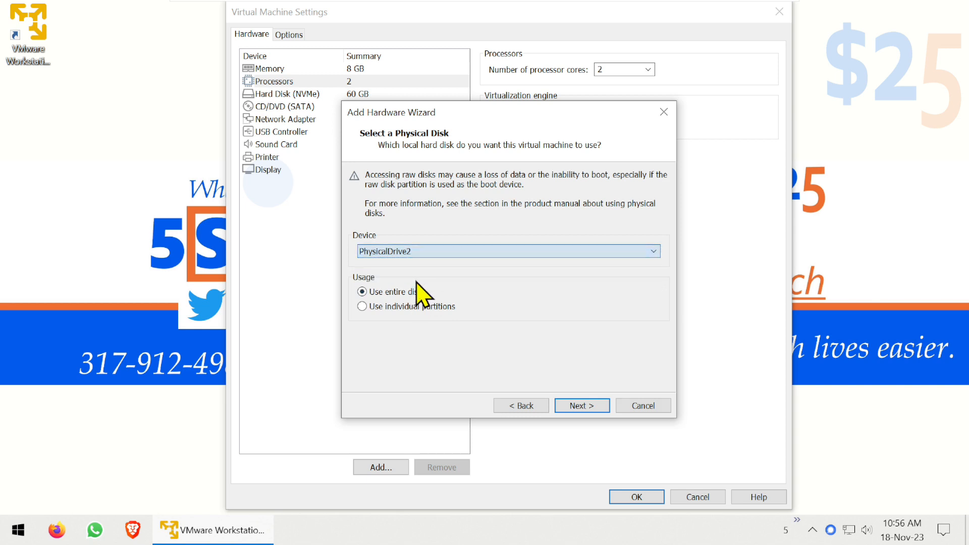
click(589, 408)
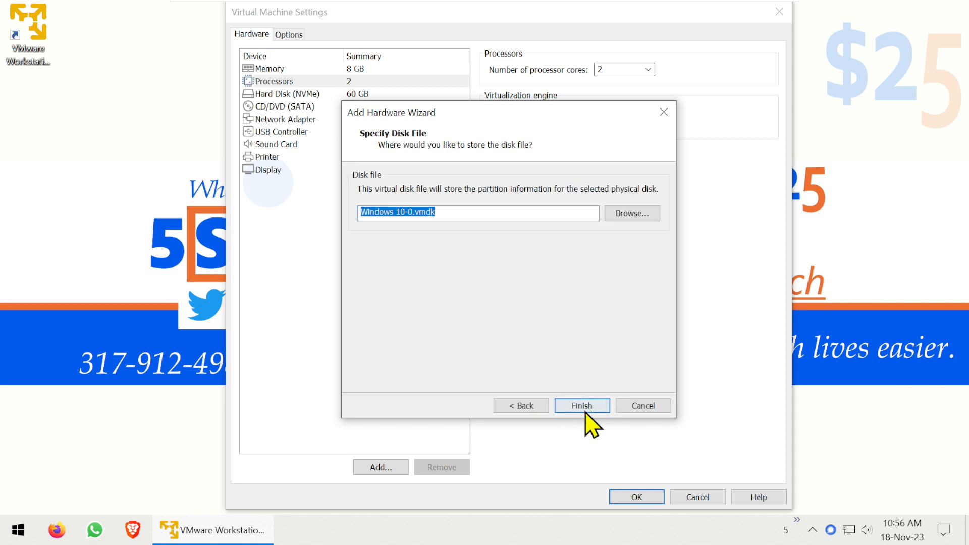
click(587, 408)
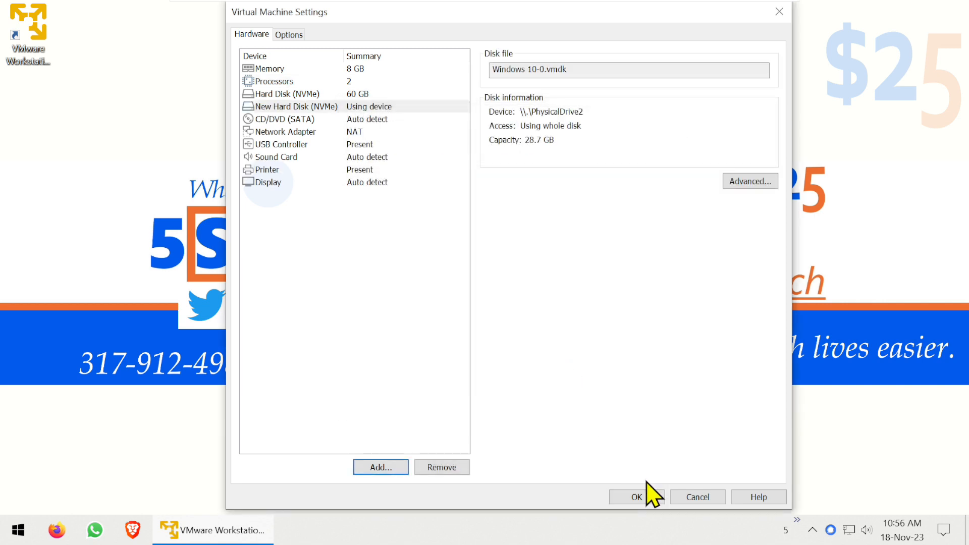
click(639, 498)
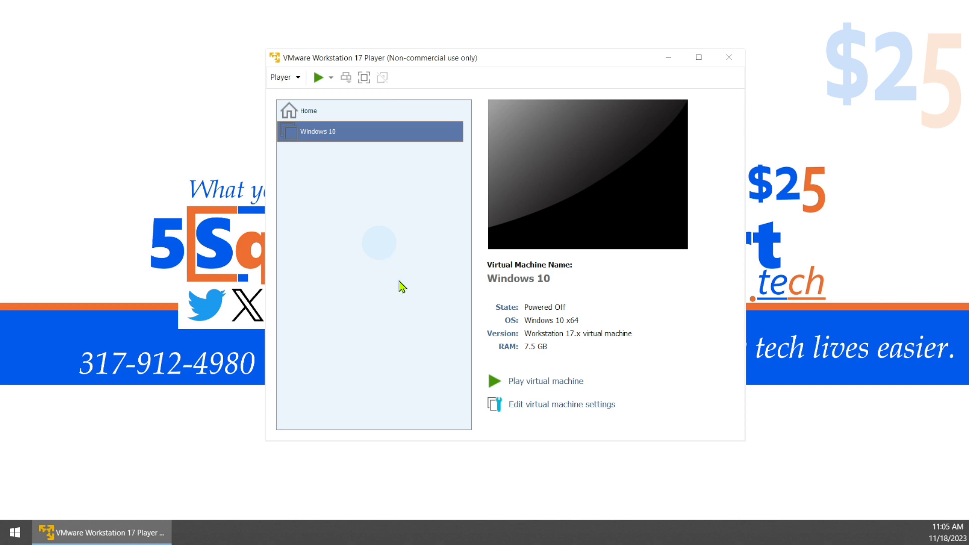
Step: Start the Windows 10 virtual machine and begin the Windows installation with English (United States) and the US keyboard
click(546, 382)
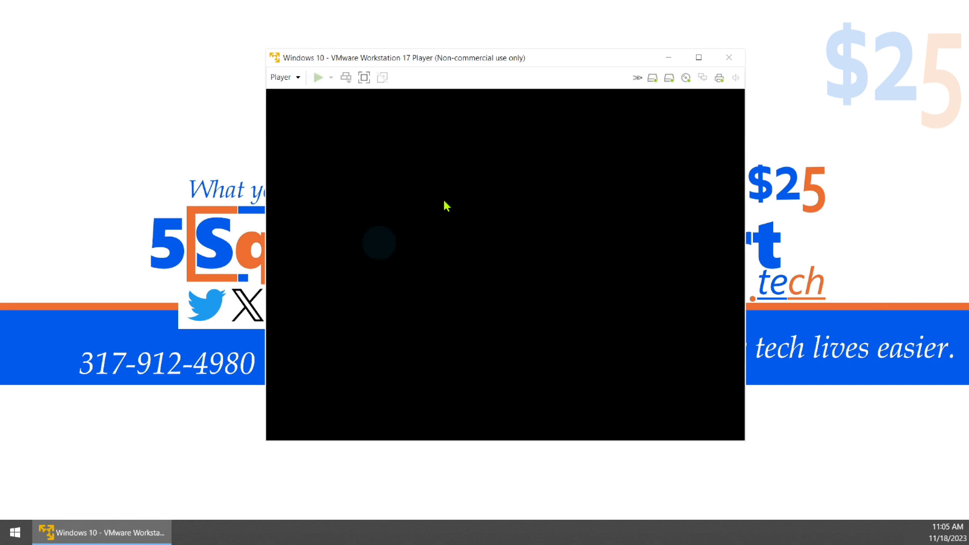
click(586, 280)
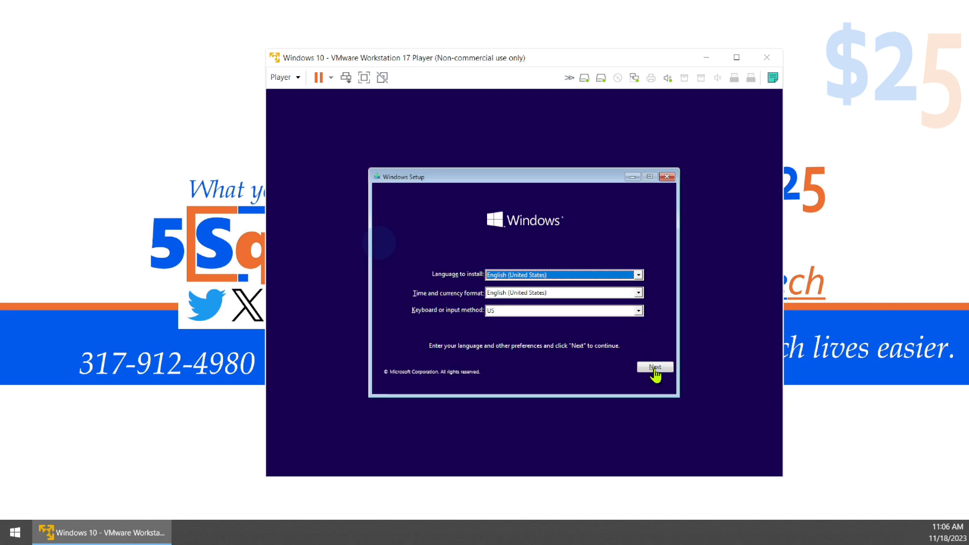
click(655, 370)
click(655, 368)
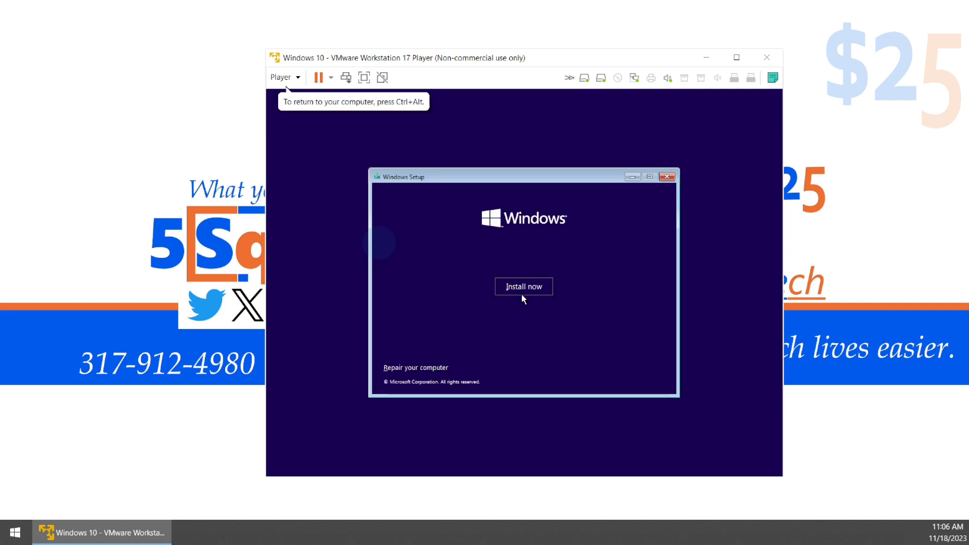
click(522, 294)
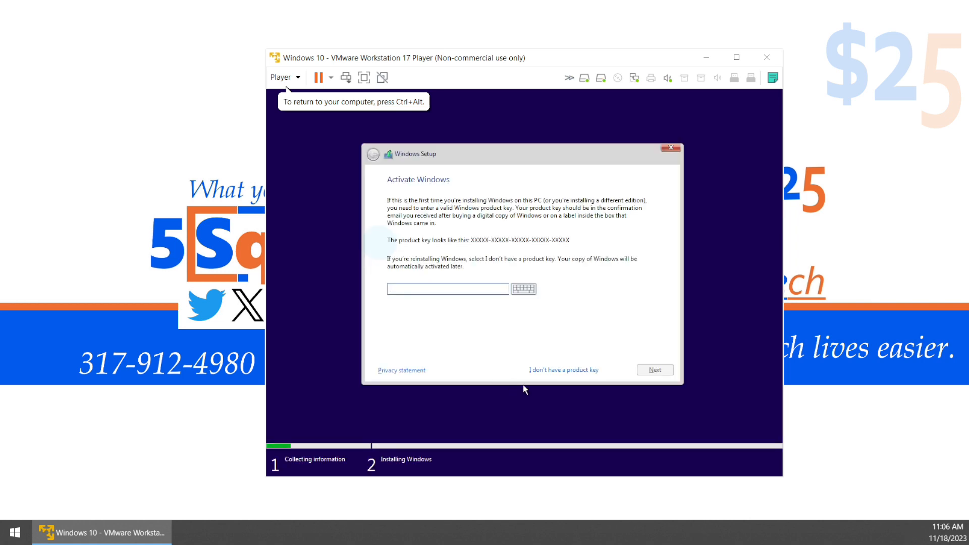
Step: Skip the product key in Windows Setup and choose Windows 10 Pro as the edition to install
click(553, 372)
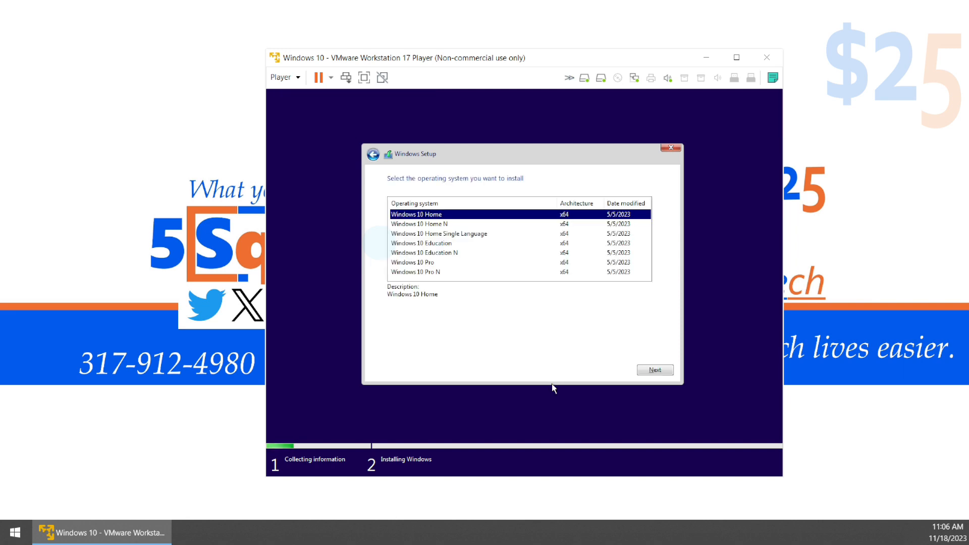
click(426, 262)
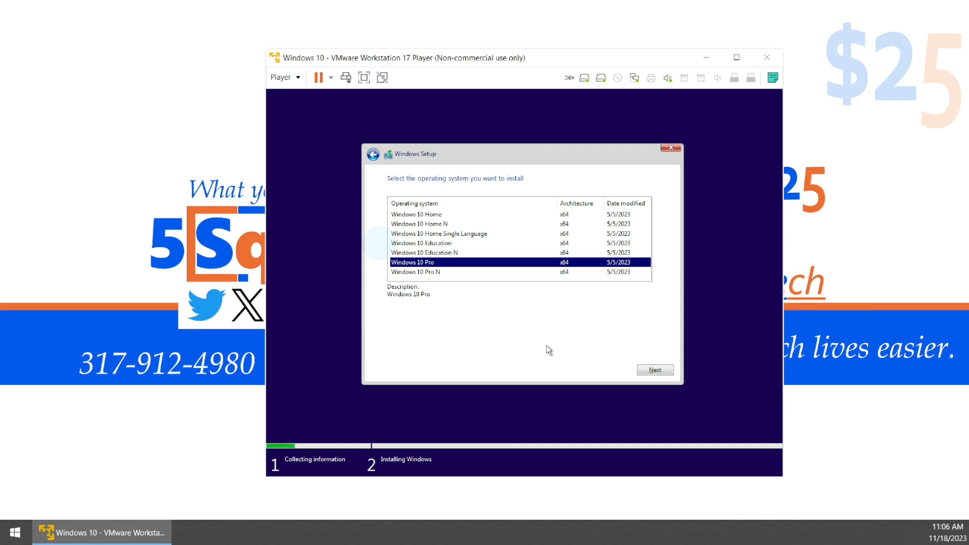
click(654, 370)
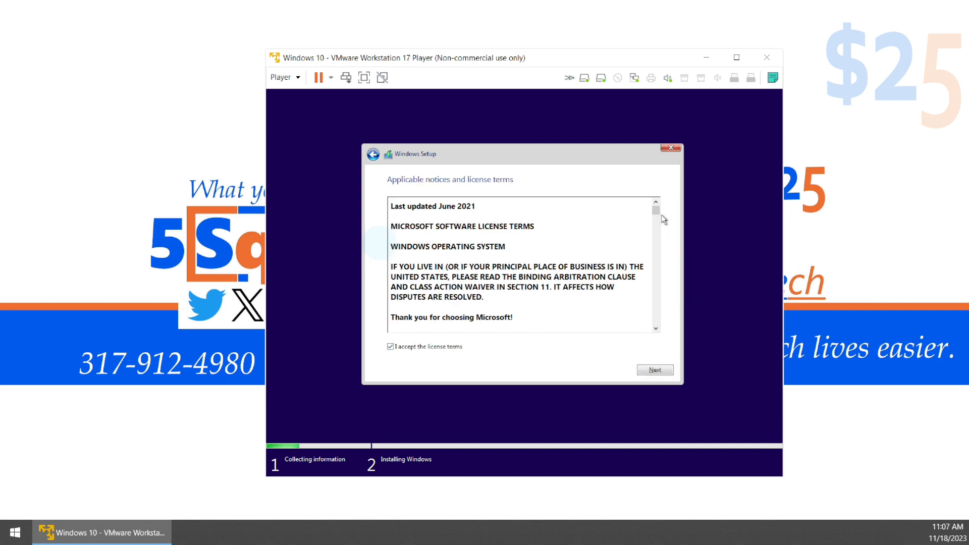
Step: Accept the license terms and run a custom Windows-only installation on Drive 0 Unallocated Space
drag(656, 212, 652, 332)
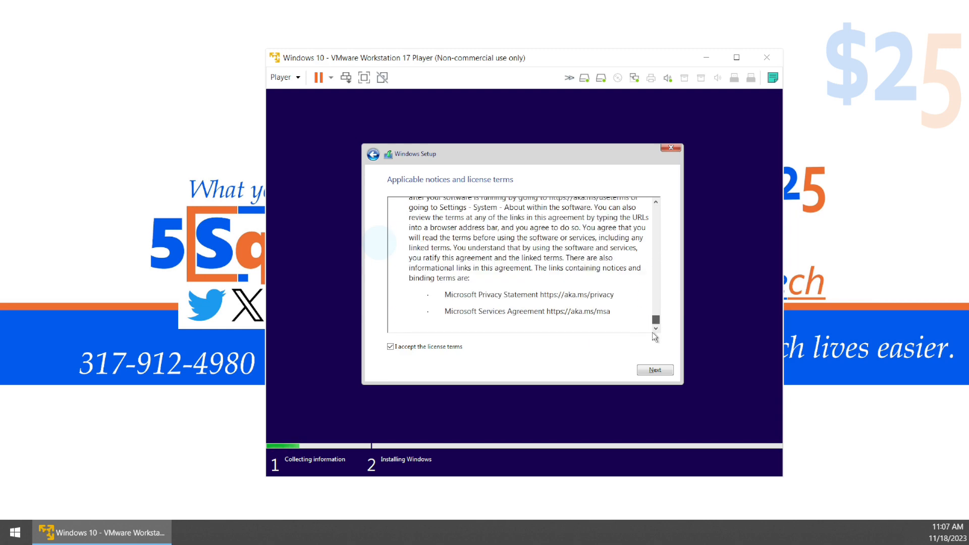
click(654, 370)
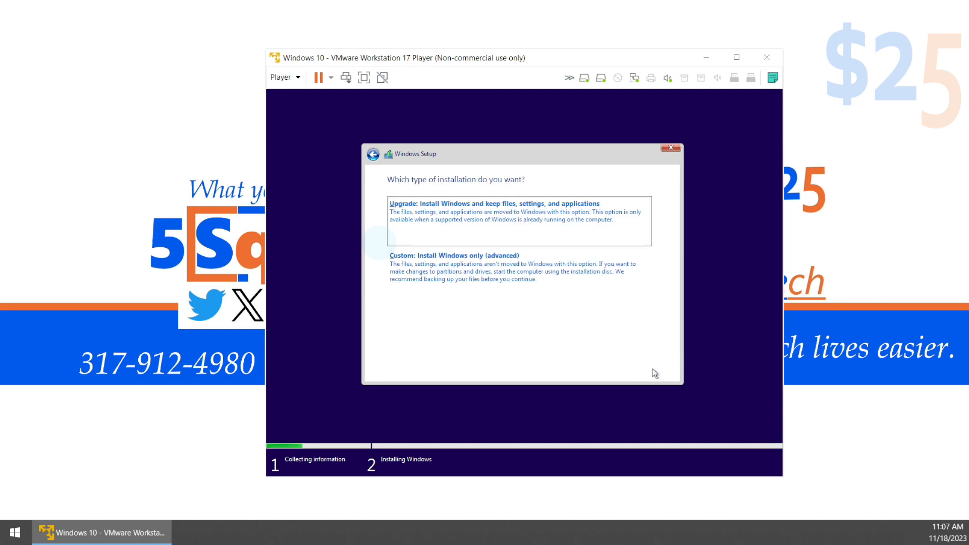
click(543, 271)
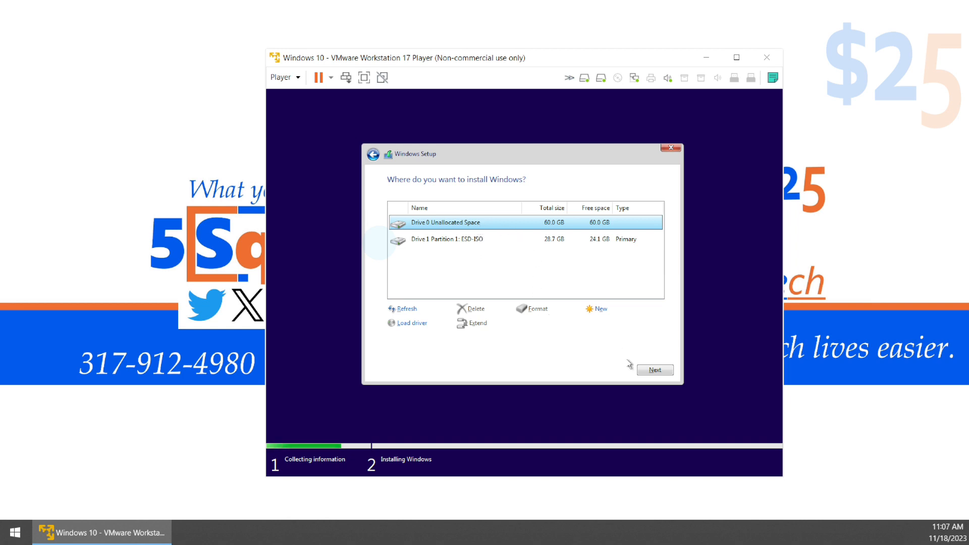
click(652, 372)
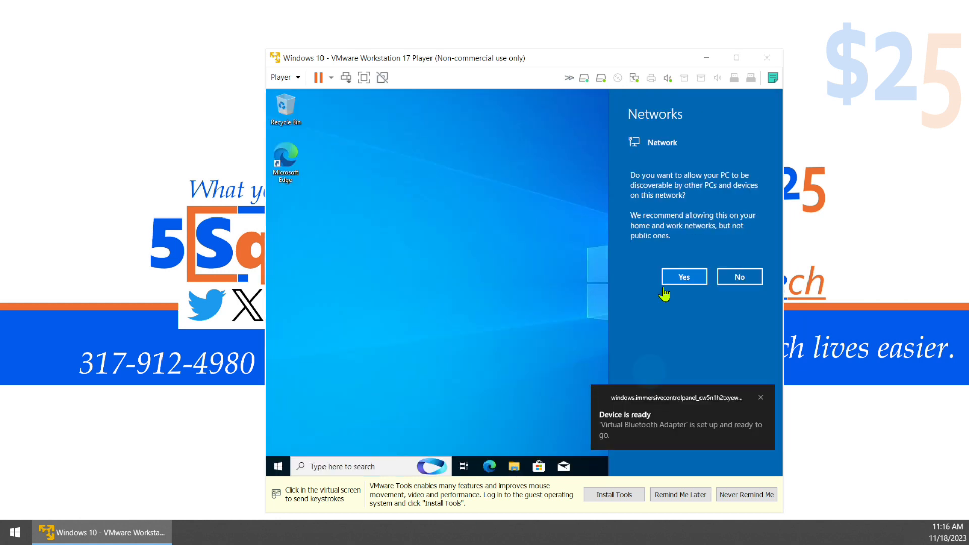
Step: Allow the PC to be discoverable on the network and mute the guest system's sound
click(677, 283)
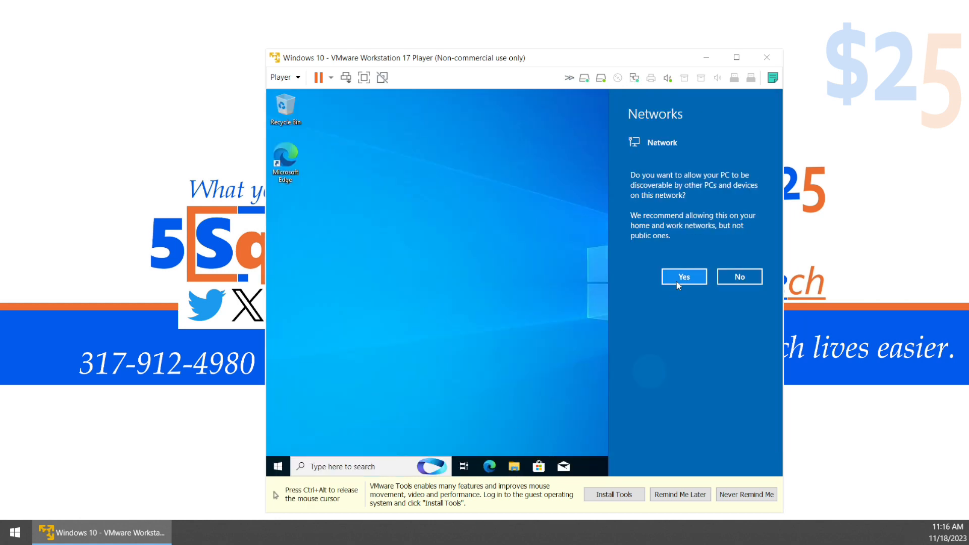
click(678, 284)
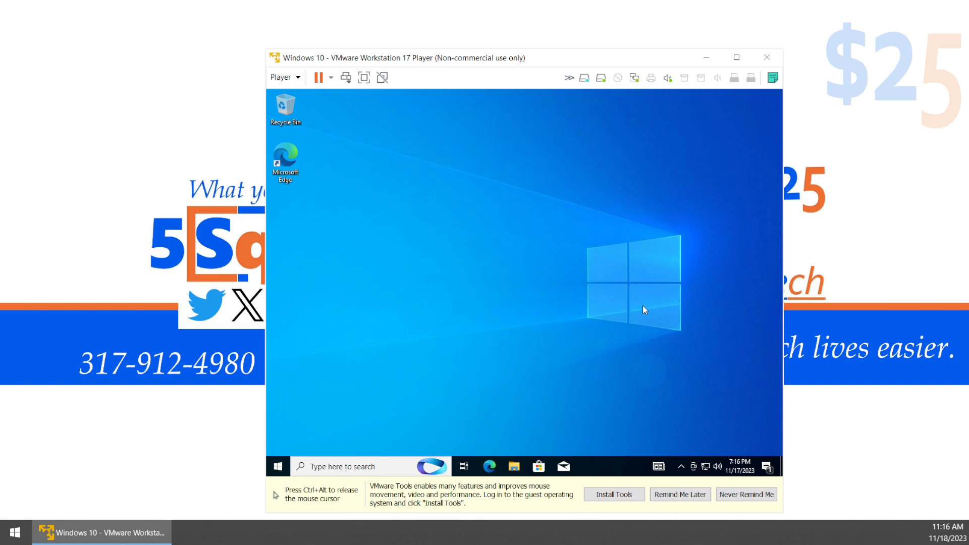
key(XF86AudioMute)
Step: Open Computer Management in the guest and display the Users folder under Local Users and Groups
right_click(276, 470)
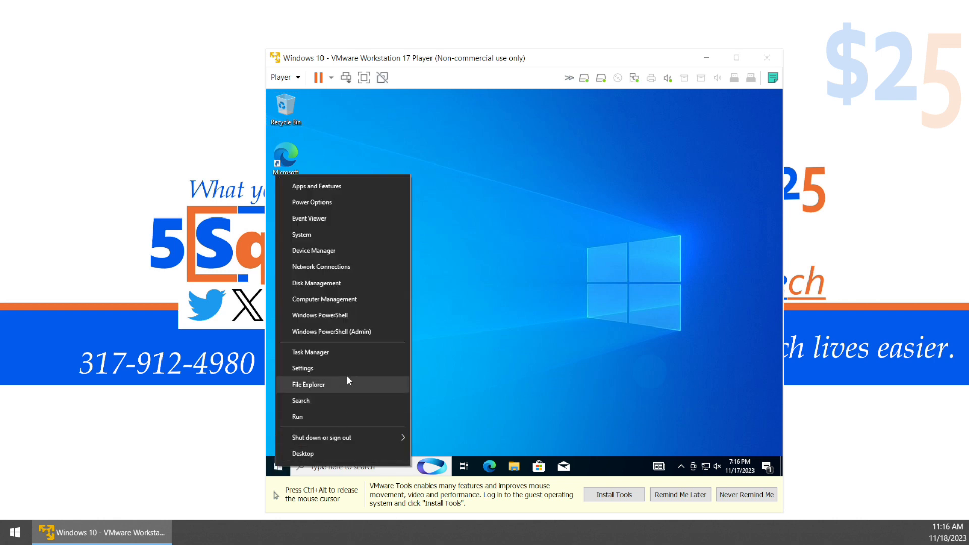
click(349, 301)
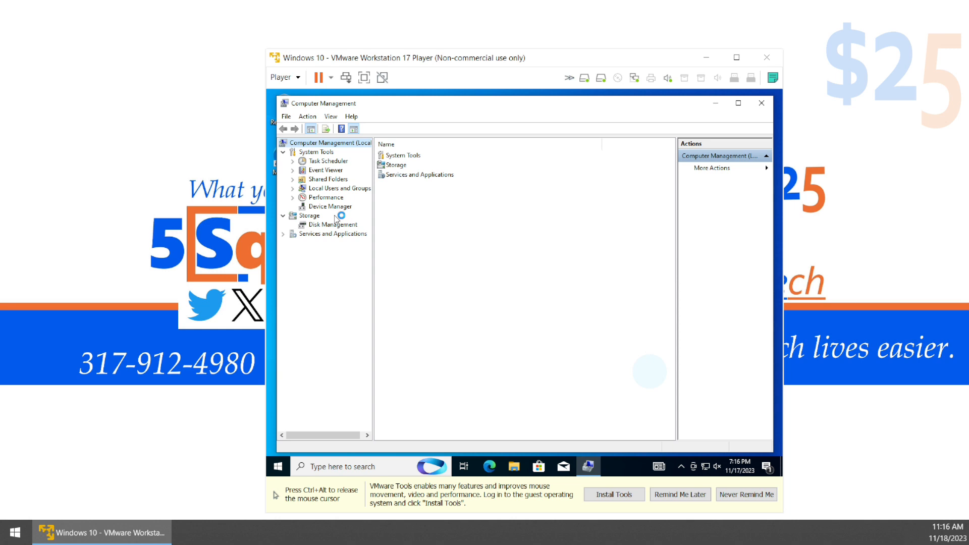
click(334, 188)
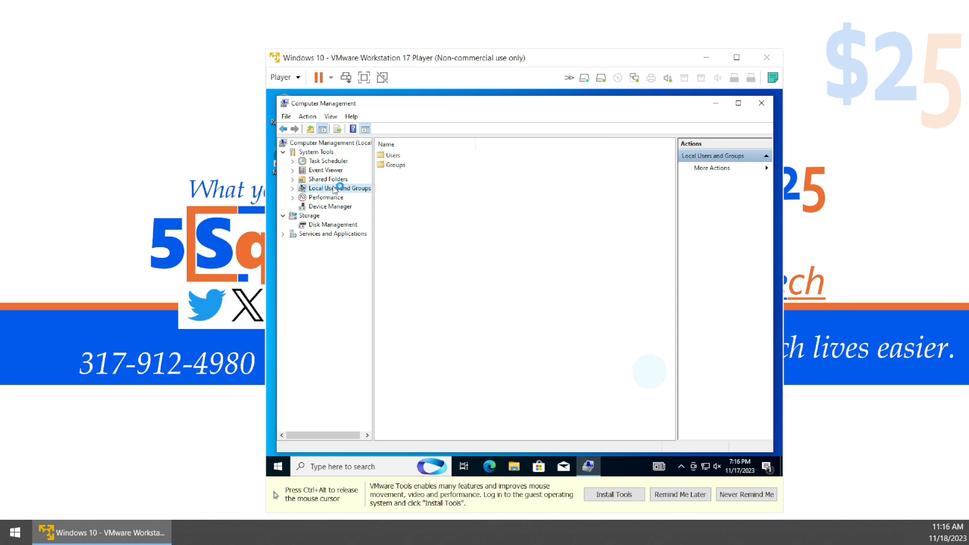
double_click(389, 162)
key(alt+Left)
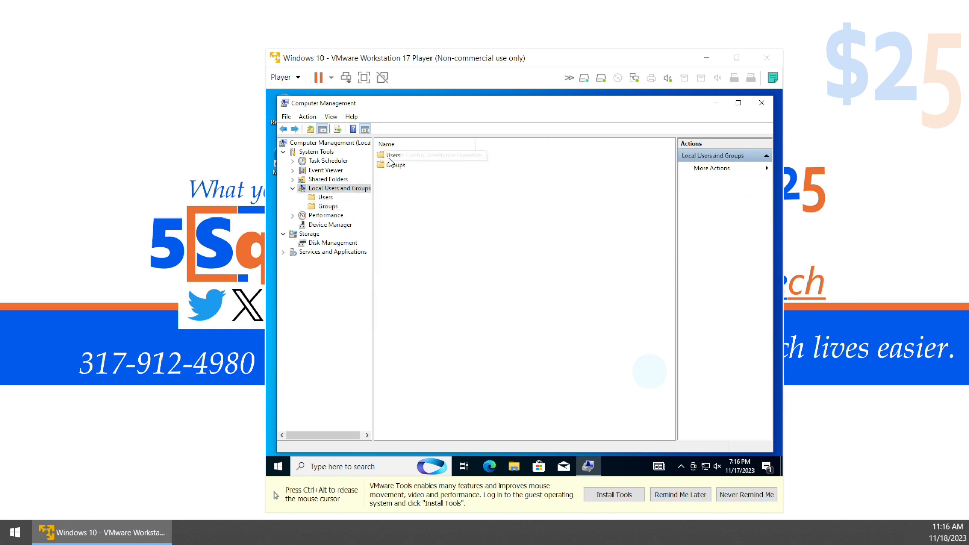
double_click(390, 158)
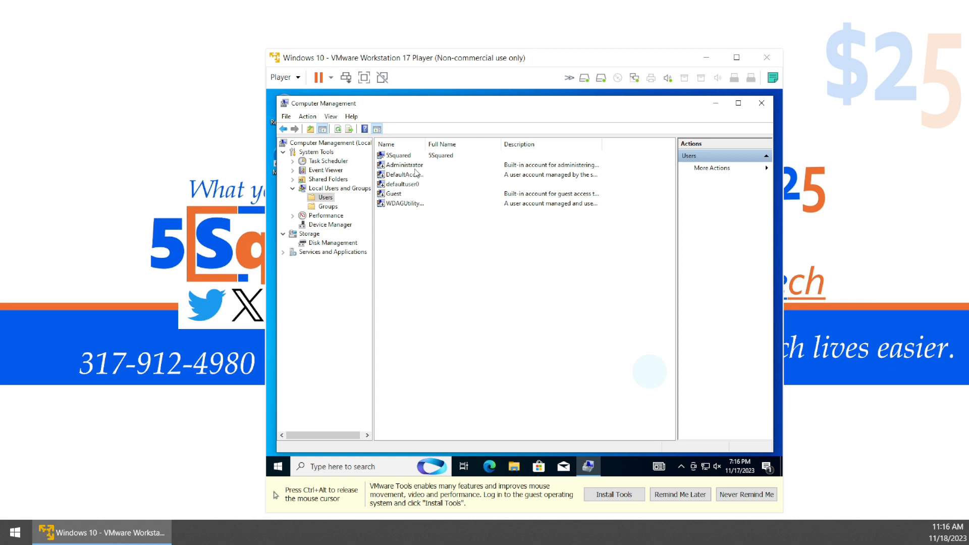
Step: Turn off the required password change at next logon for the 5Squared account, set its password to never expire, and close Computer Management
double_click(405, 157)
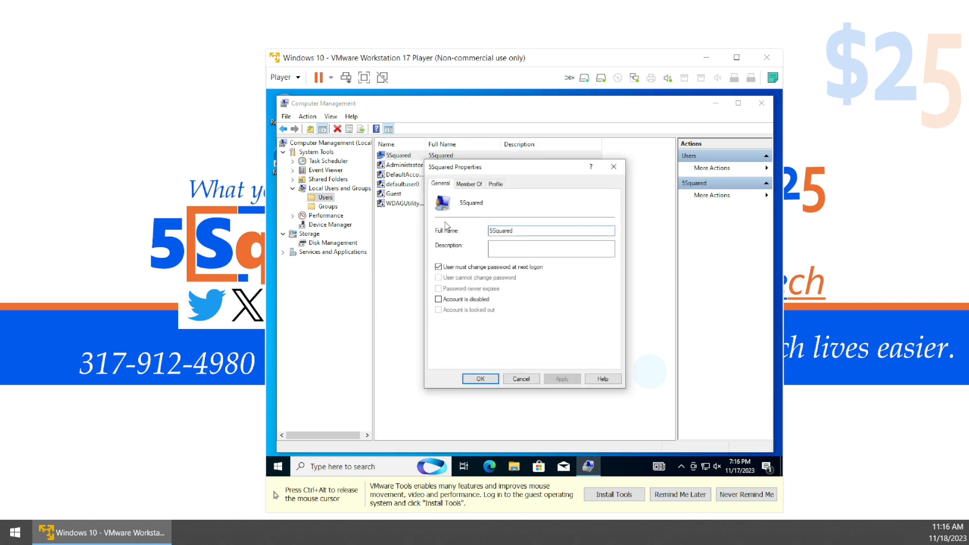
click(461, 267)
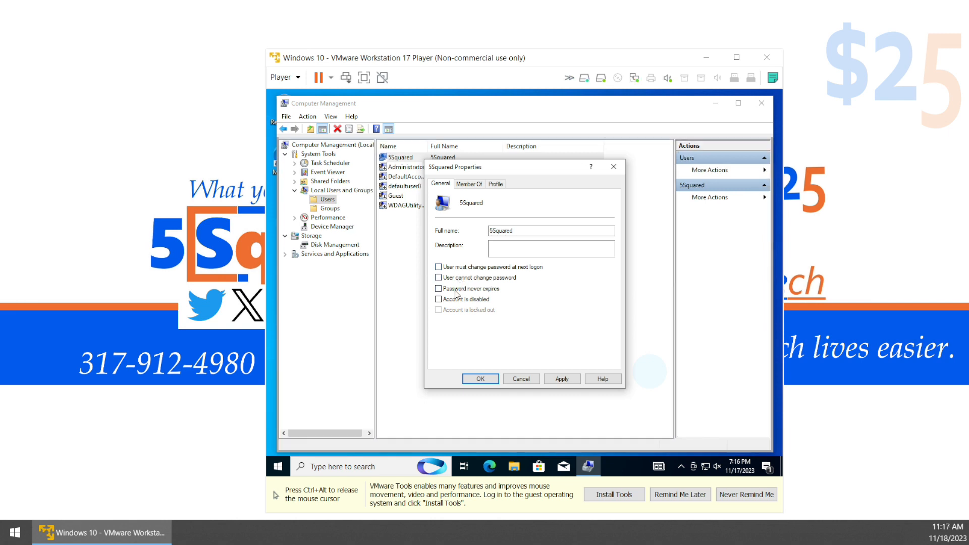
click(456, 292)
click(480, 379)
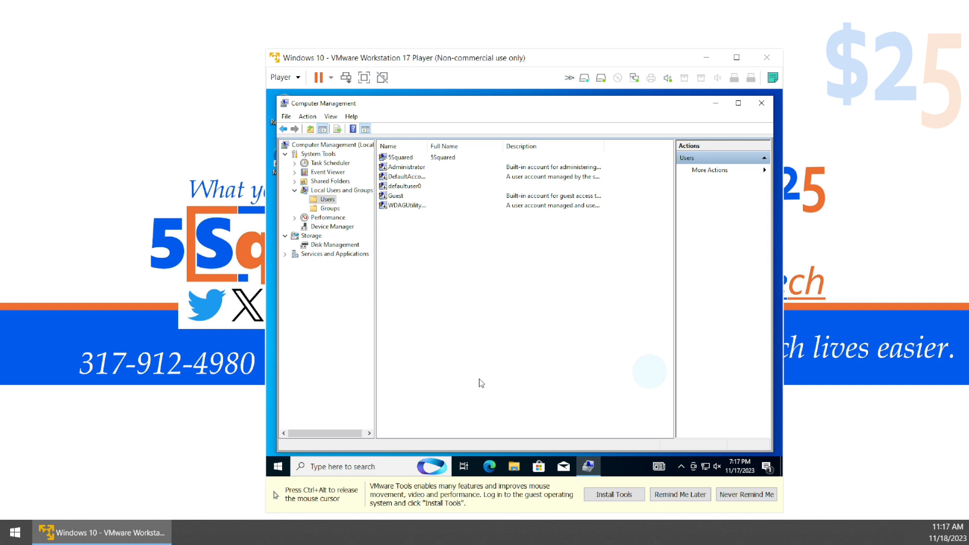
click(766, 108)
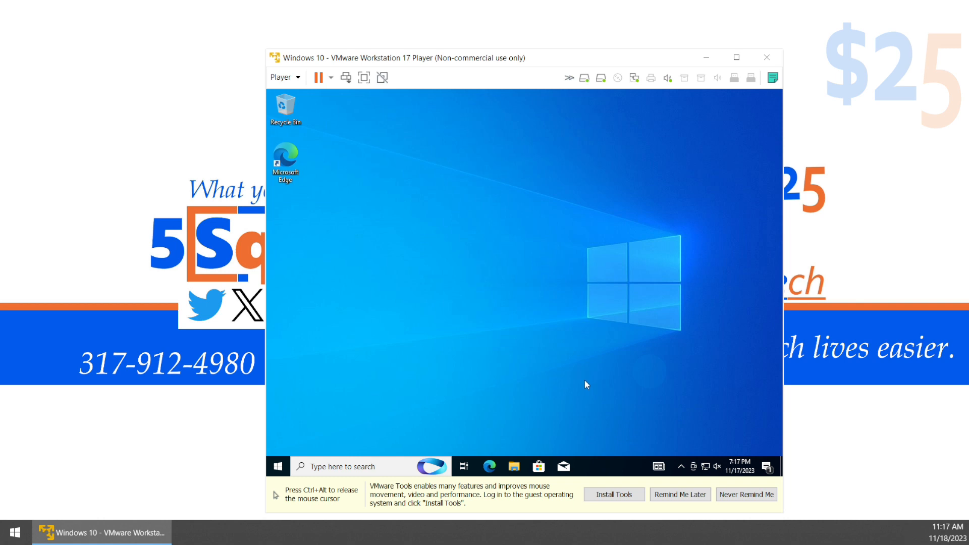
Step: Mount the VMware Tools disc, switch the virtual machine to full screen, and run setup64.exe with permission to make changes
key(ctrl+alt)
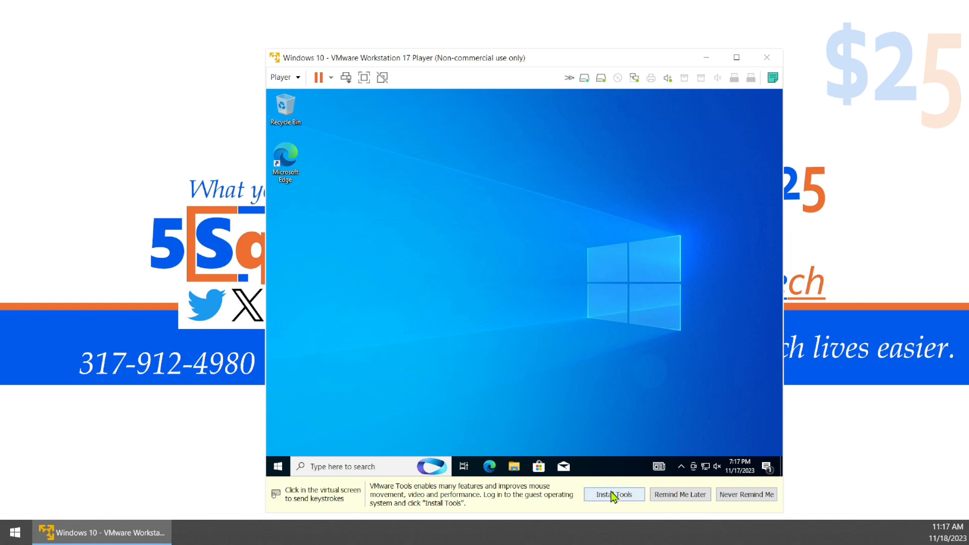
click(613, 495)
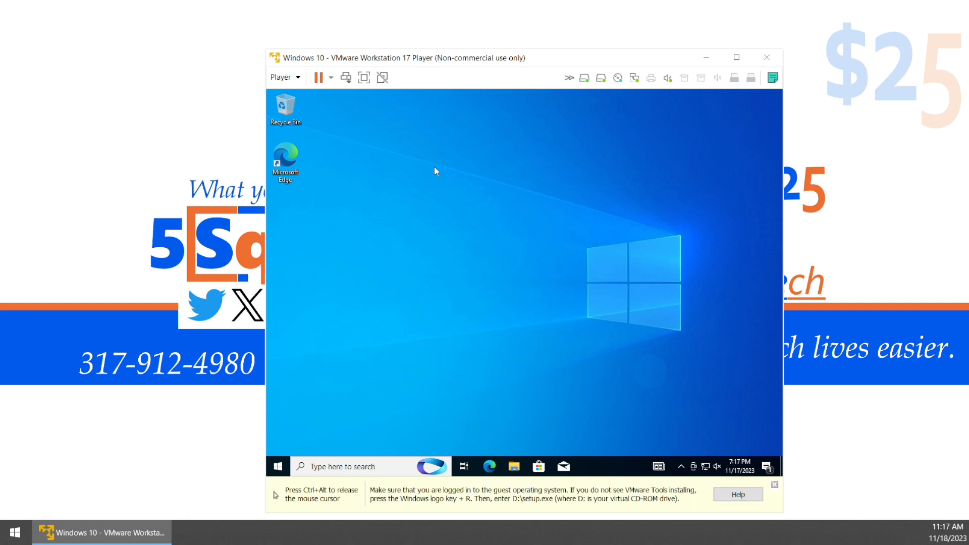
click(363, 78)
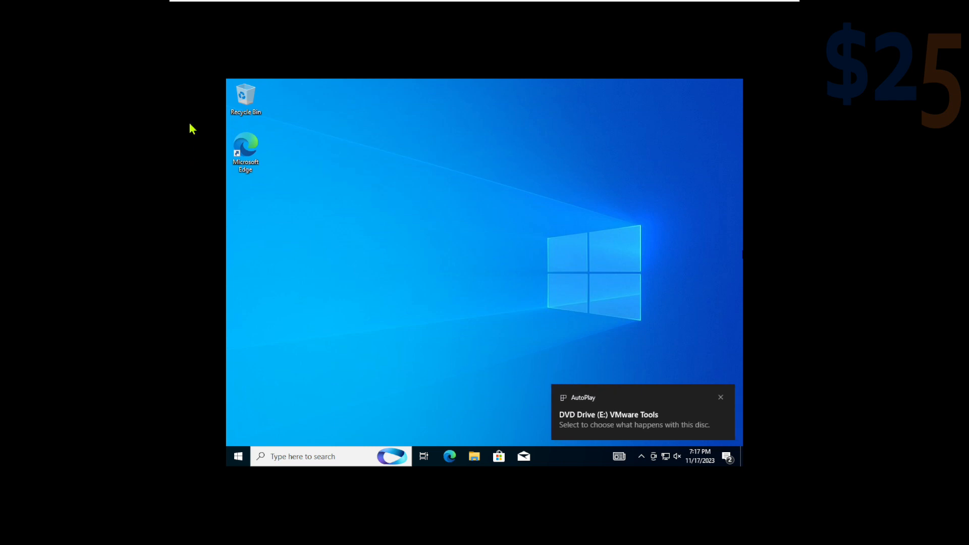
click(609, 420)
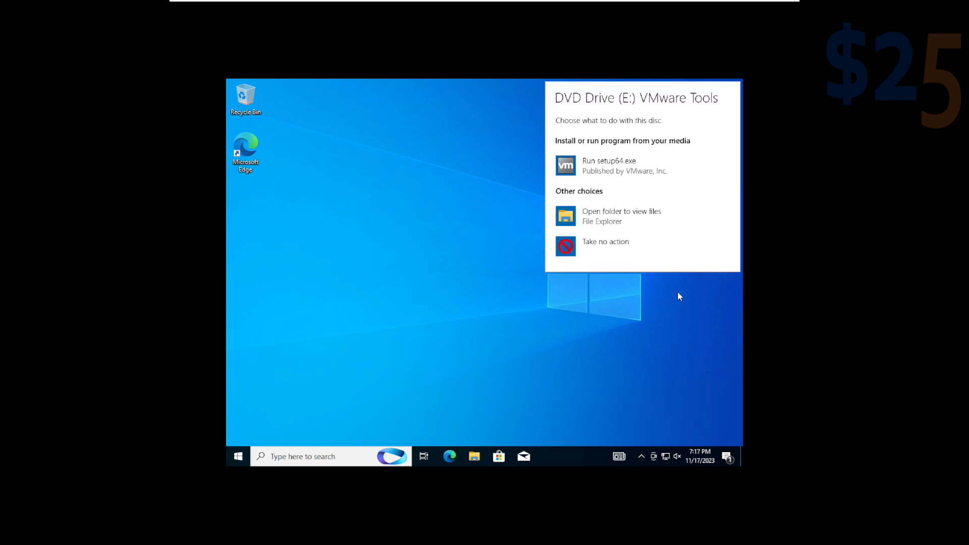
click(607, 168)
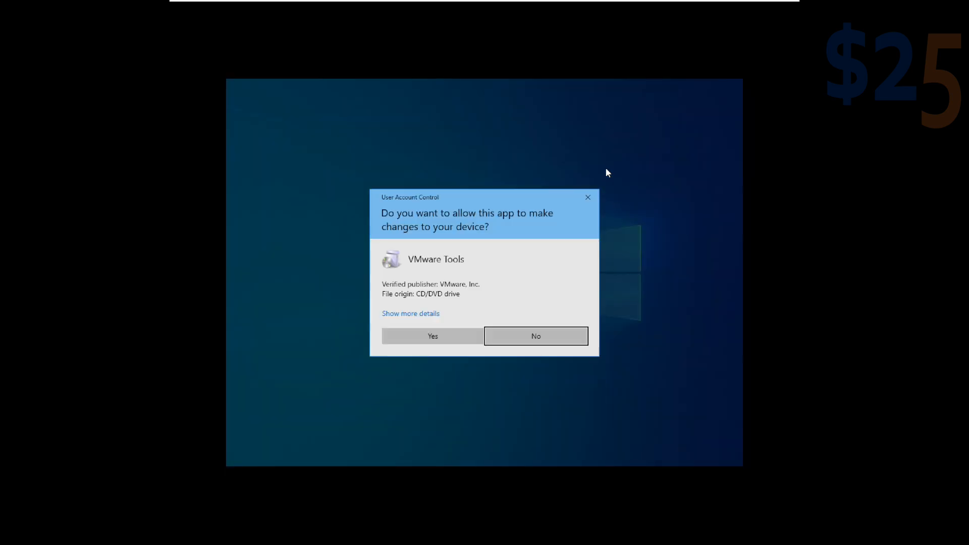
click(423, 336)
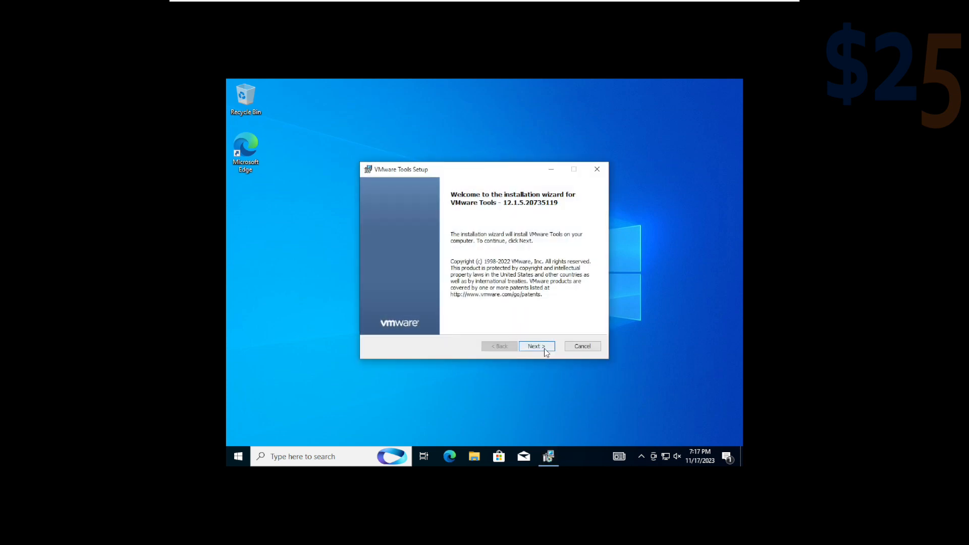
Step: Install VMware Tools with the default wizard options, finish the setup, and decline the immediate restart
click(544, 348)
click(544, 348)
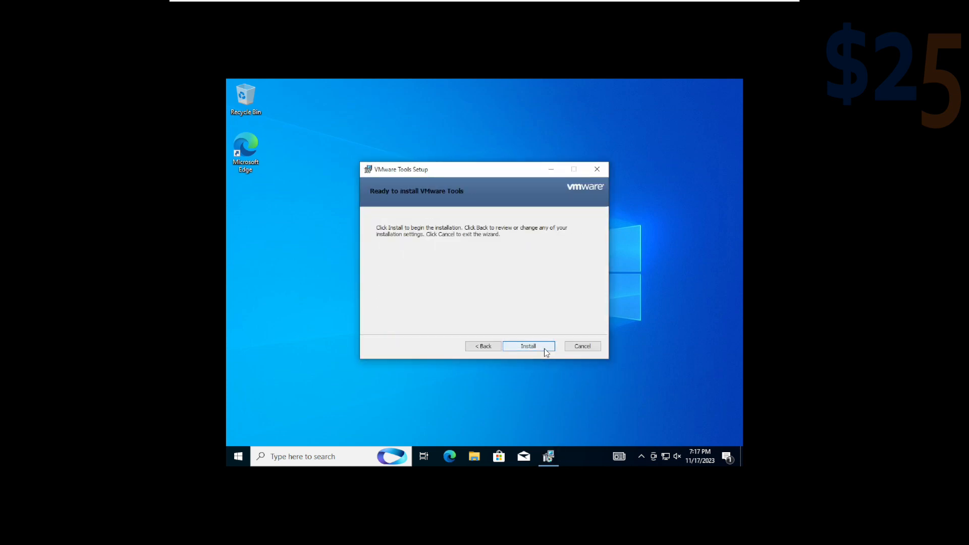
click(544, 348)
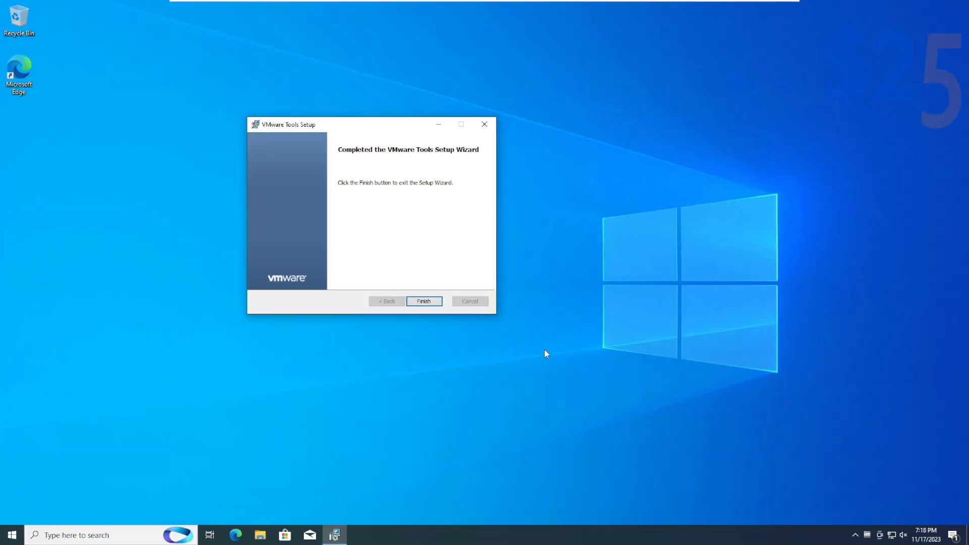
click(426, 303)
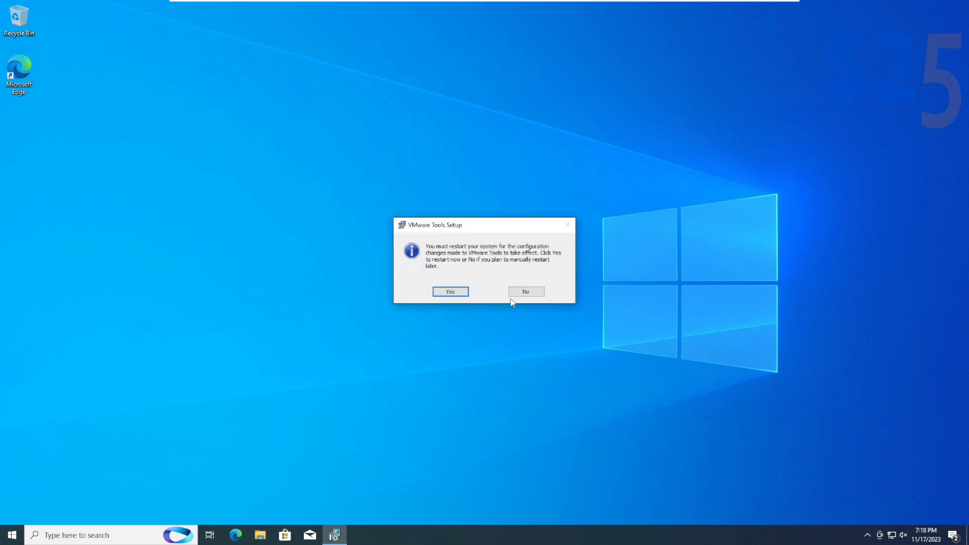
click(527, 290)
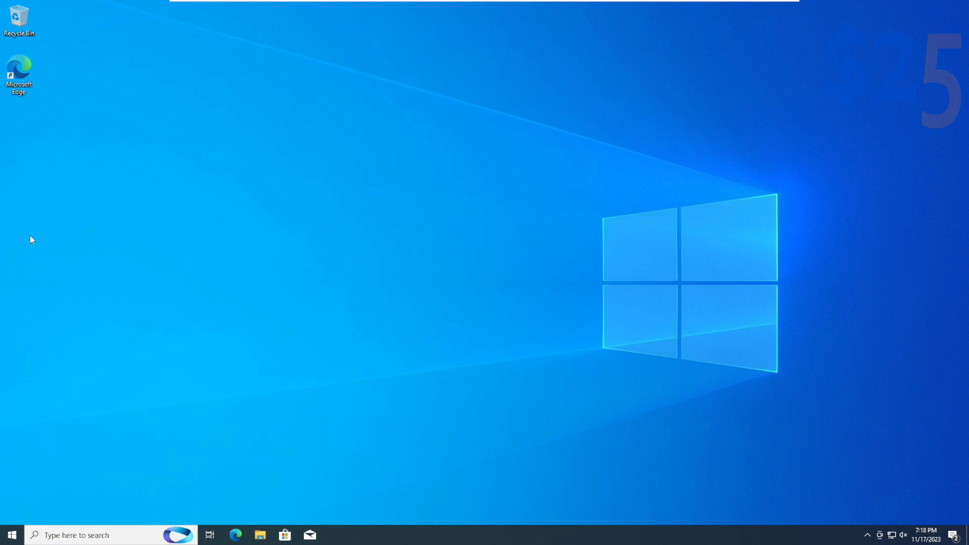
Step: Shut down the guest Windows 10 system
click(12, 535)
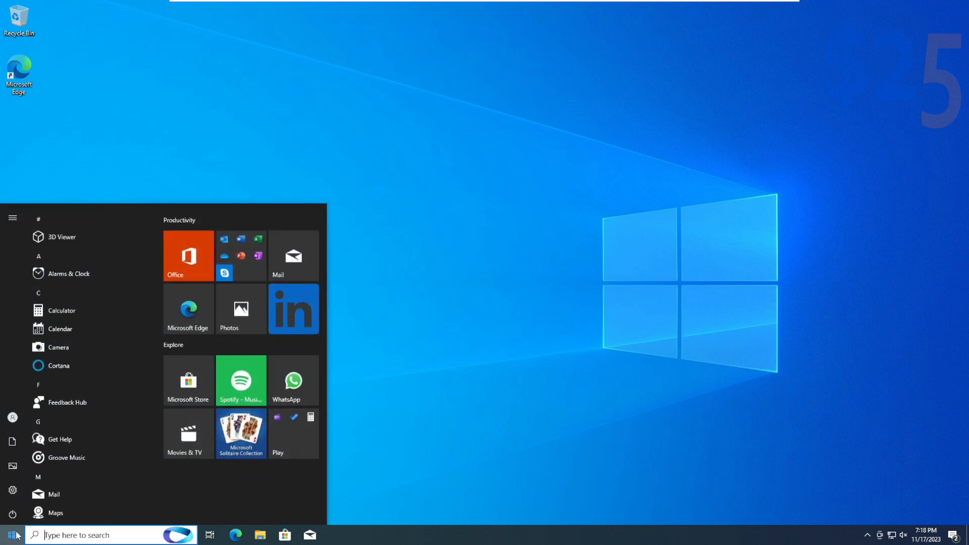
click(17, 517)
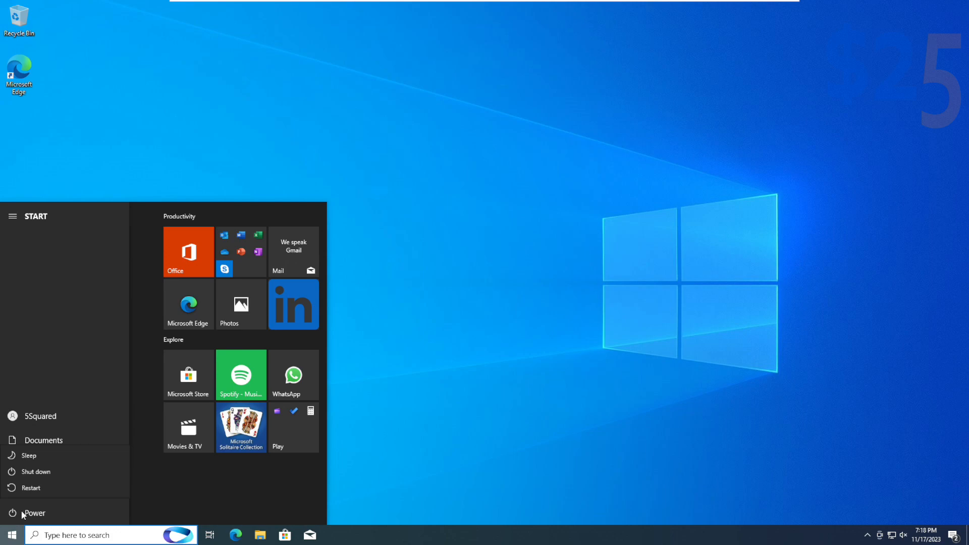
click(53, 468)
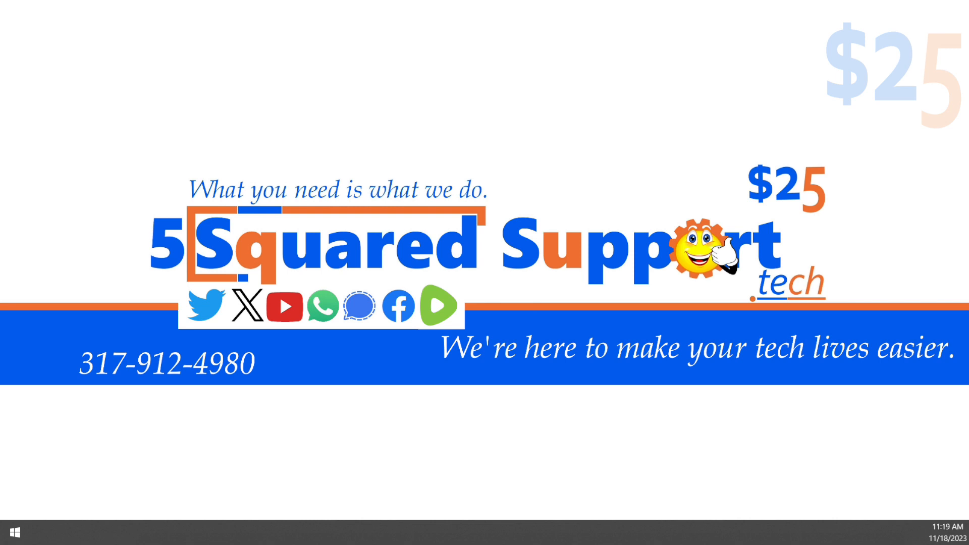
Step: Remove Hard Disk 2 (NVMe), which uses PhysicalDrive4, from the Windows 10 virtual machine and save the settings
drag(422, 543, 500, 49)
click(368, 127)
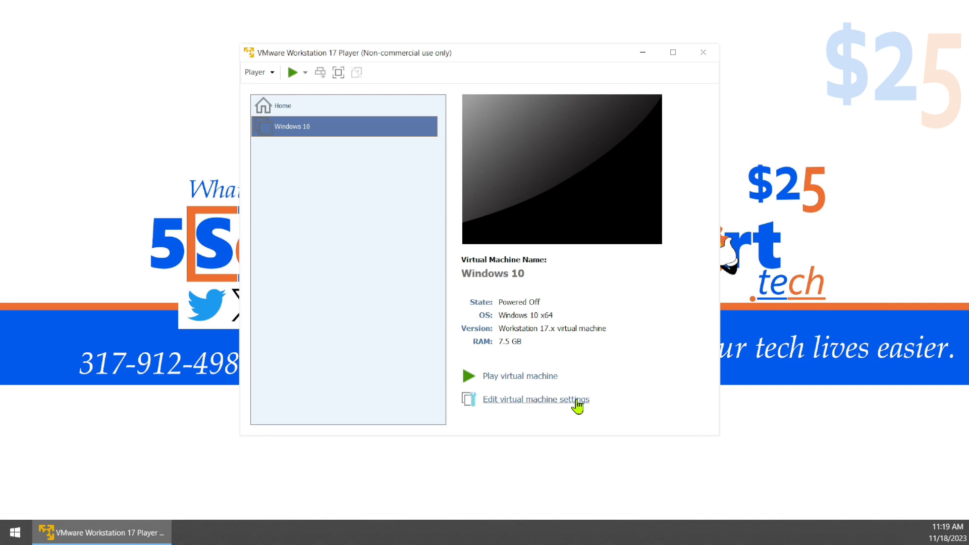
click(577, 399)
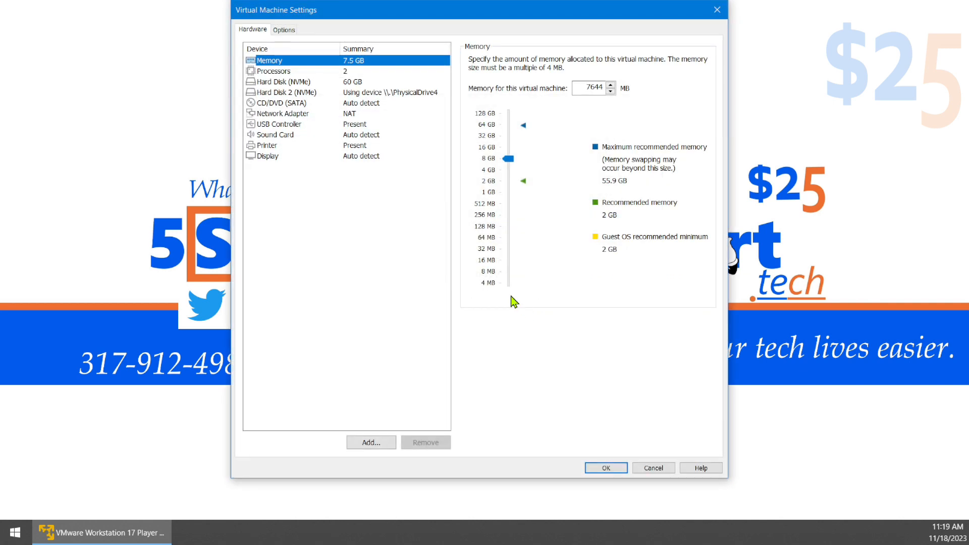
click(394, 93)
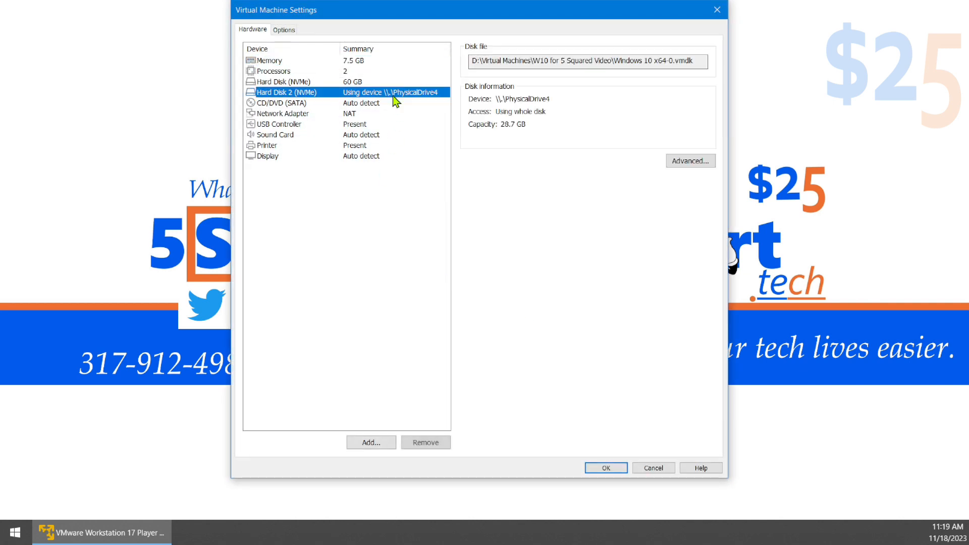
click(425, 444)
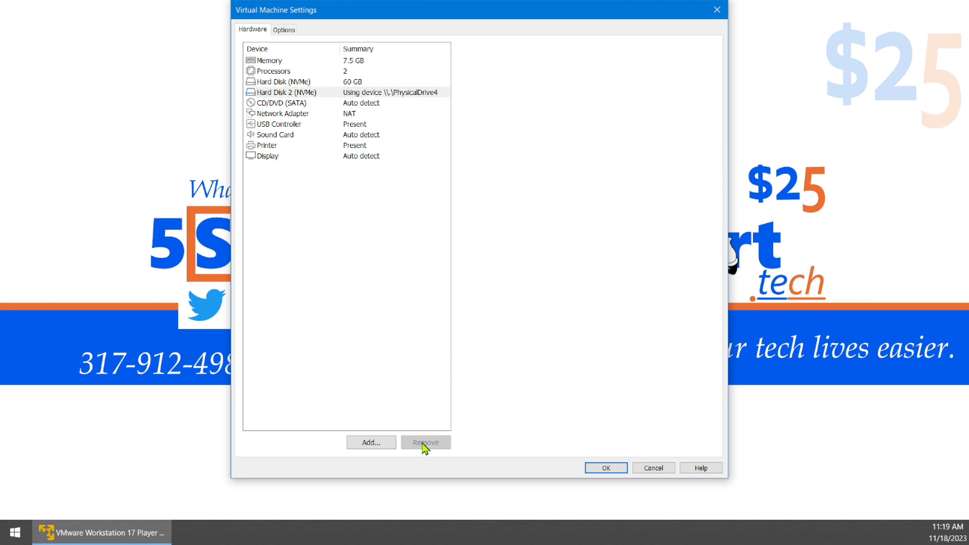
click(605, 467)
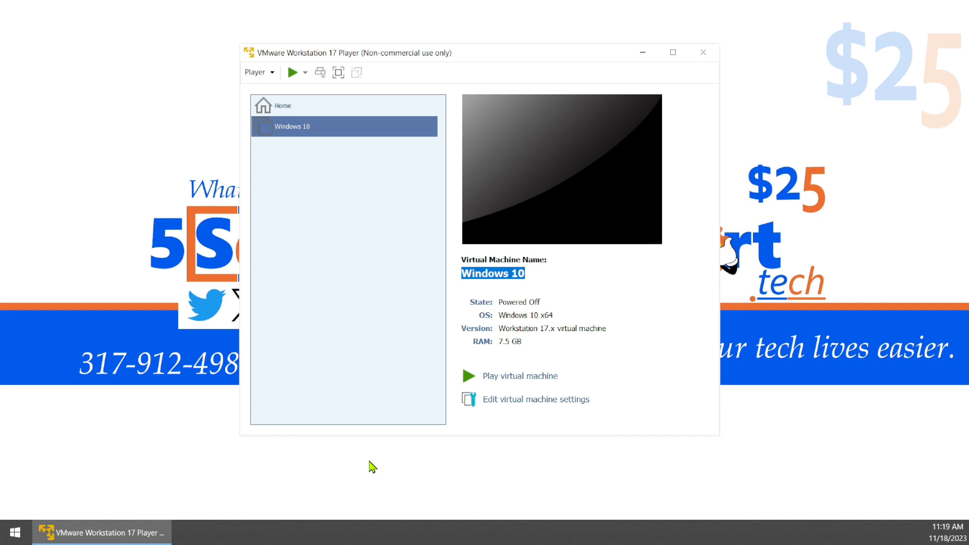
Step: Close and reopen VMware Workstation 17 Player, and start the Windows 10 virtual machine
click(712, 52)
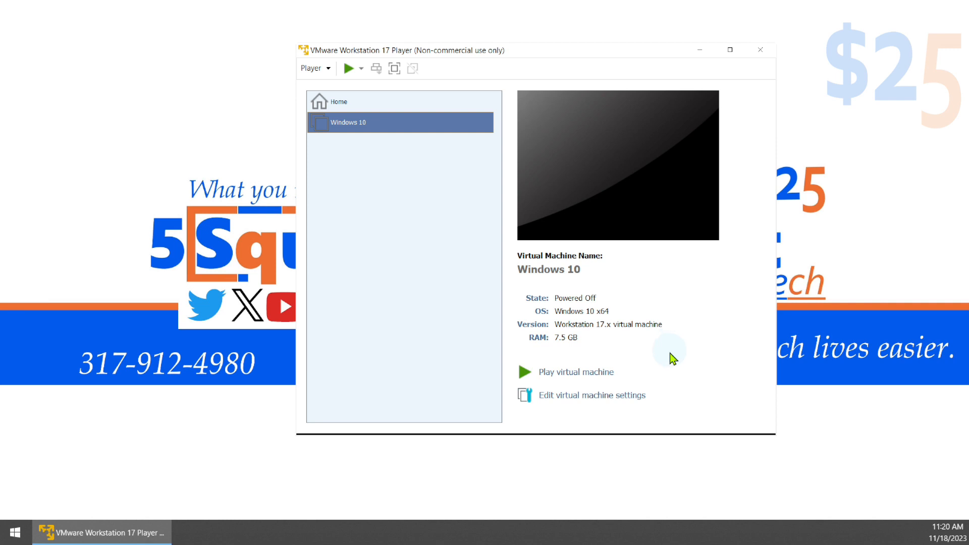
click(600, 375)
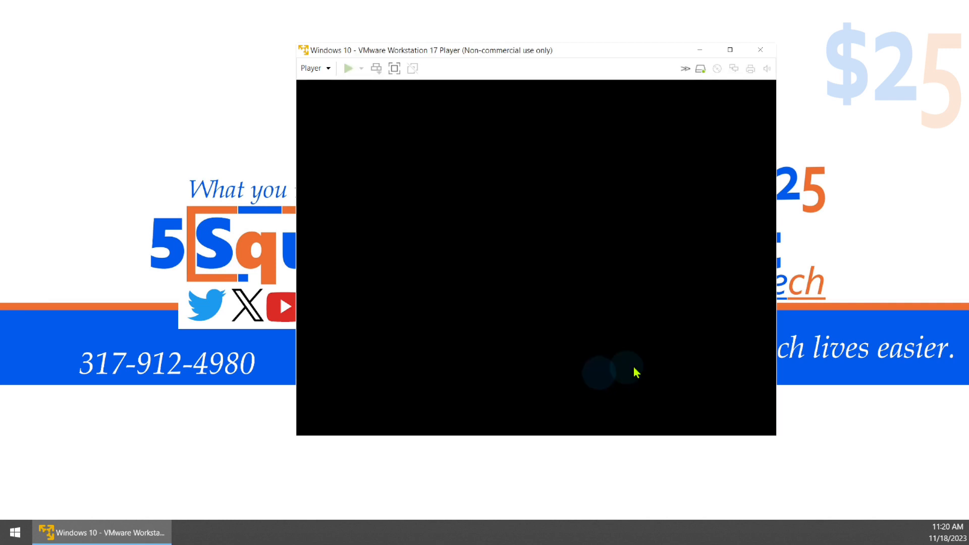